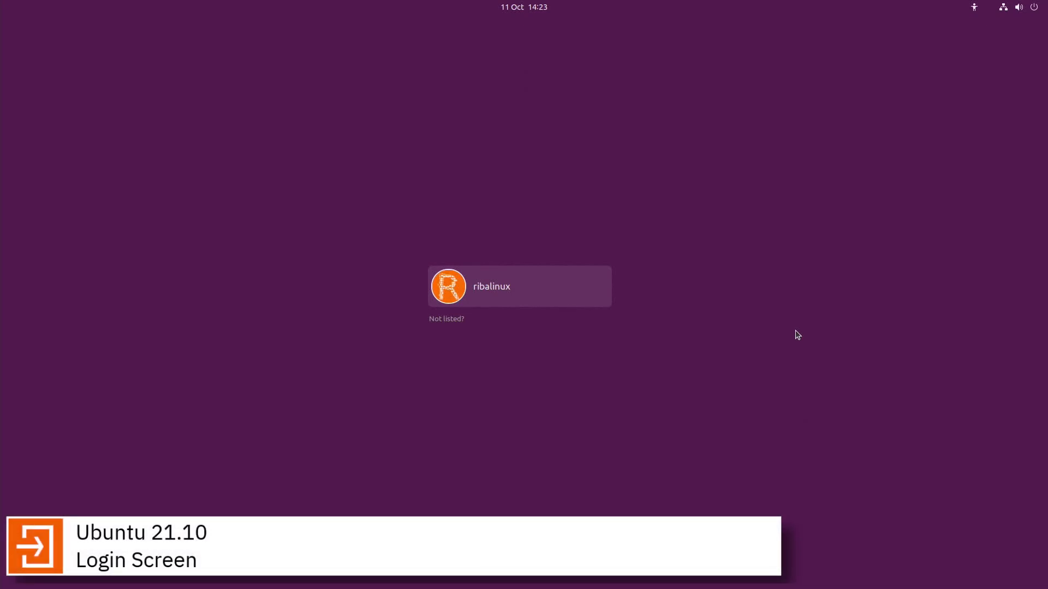
# Sign in to the user account from the GDM login screen with its password.
pyautogui.press('Return')
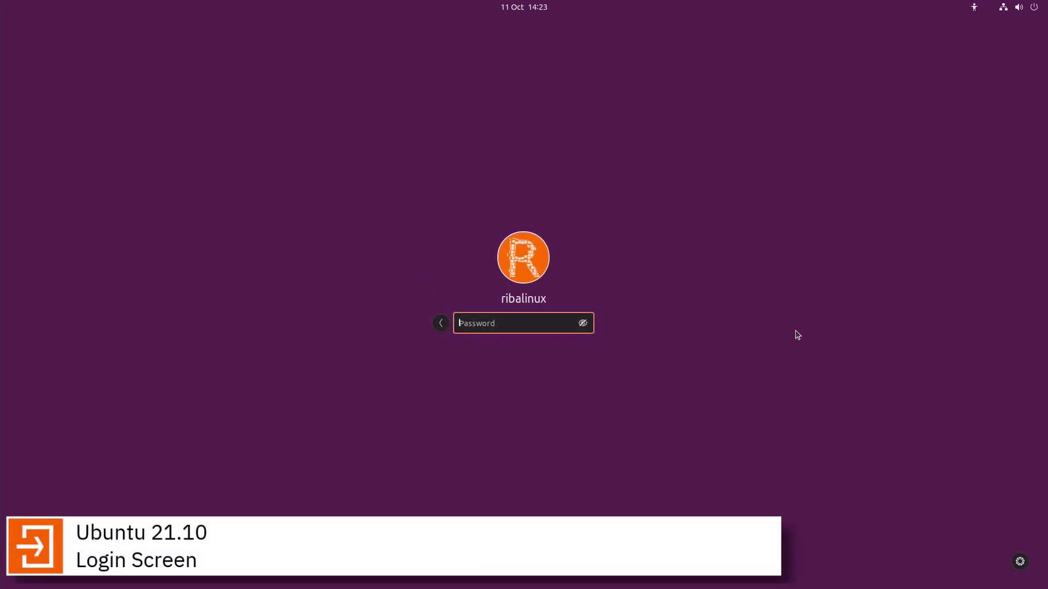
pyautogui.write('•')
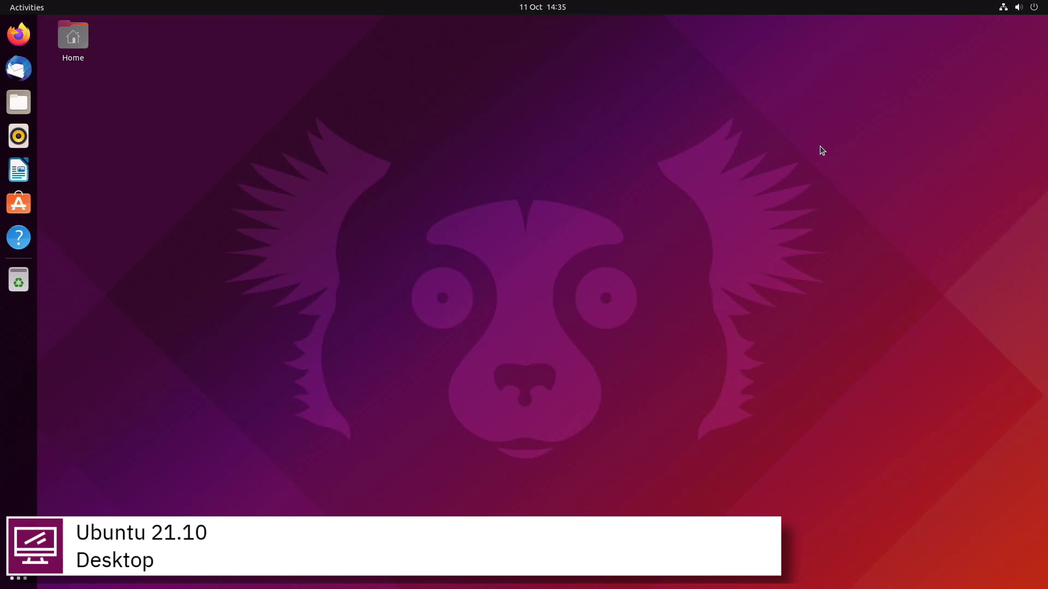
# Raise the volume slightly, expand Wired Connected and Power Off / Log Out, and choose Power Off.
pyautogui.click(1016, 8)
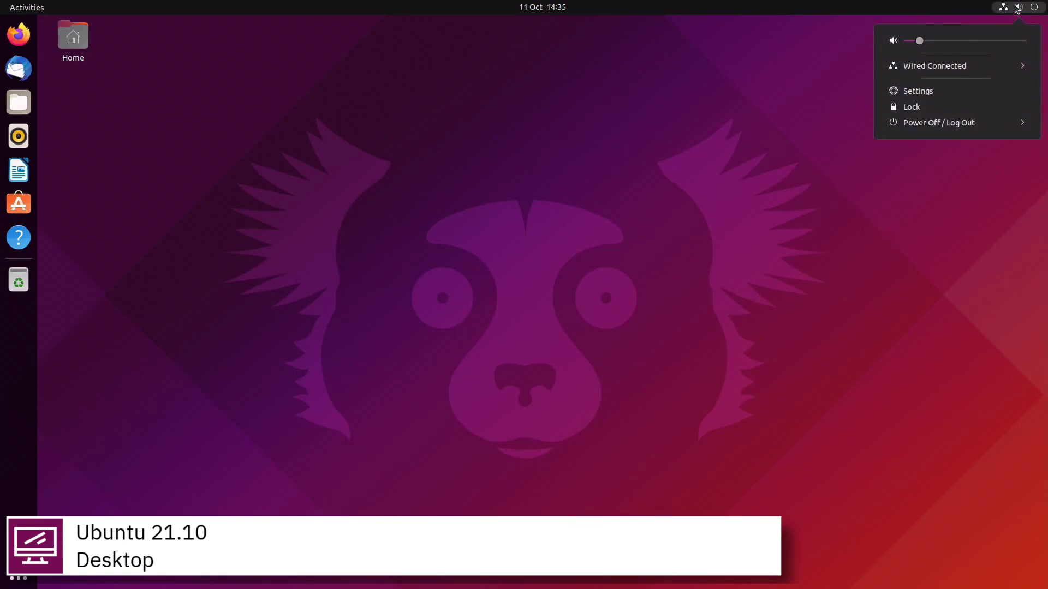
pyautogui.click(926, 41)
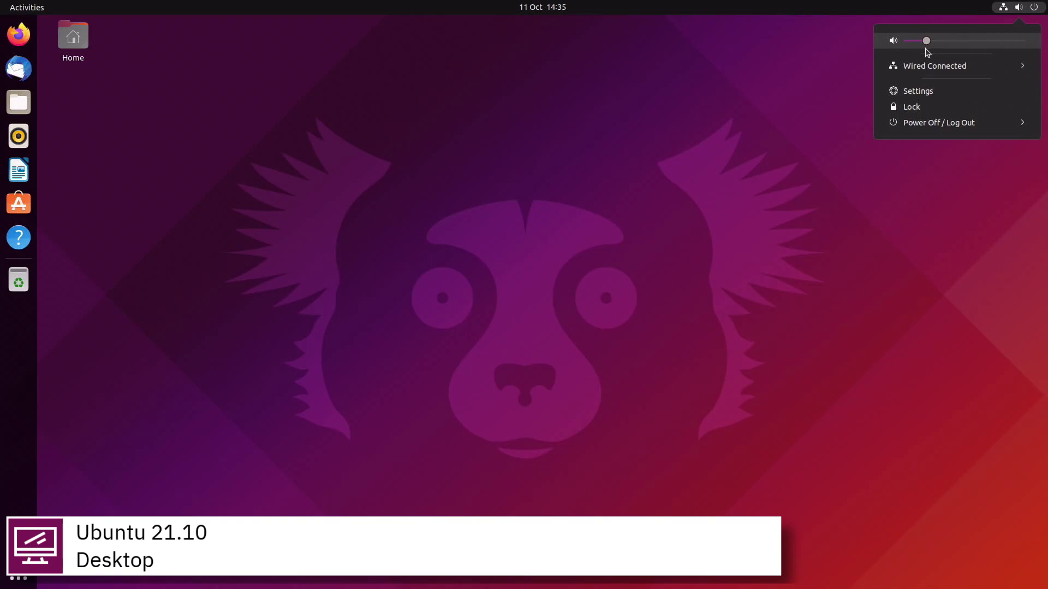
pyautogui.click(1023, 63)
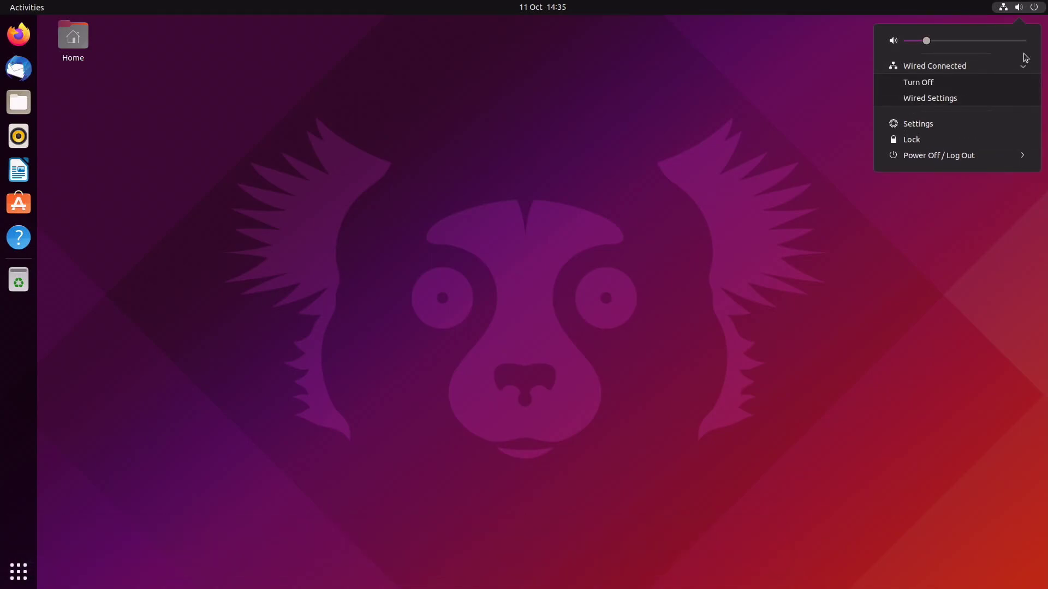
pyautogui.click(1021, 66)
pyautogui.click(1020, 121)
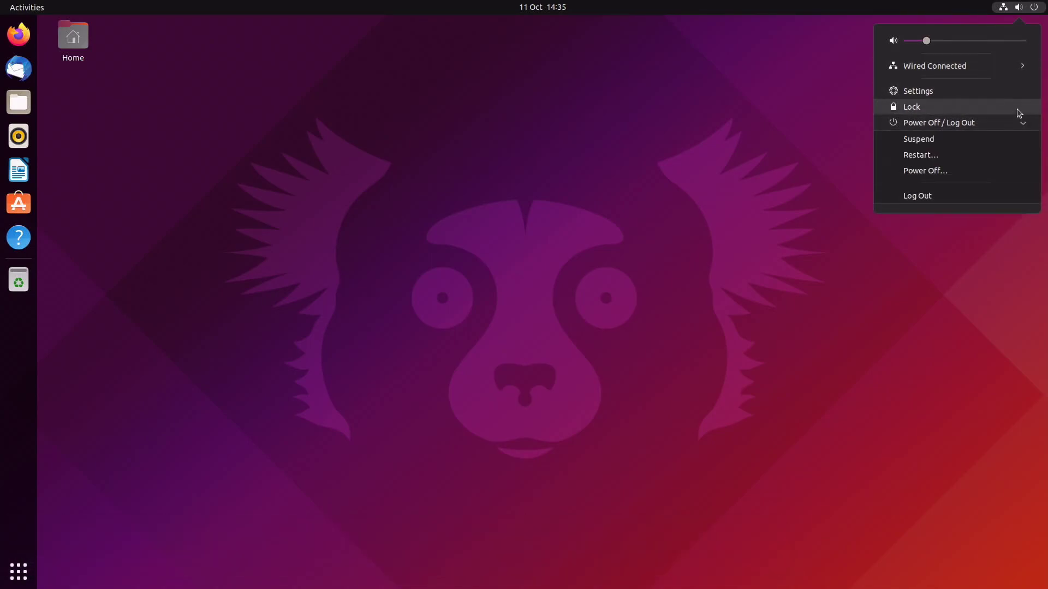
pyautogui.click(1007, 172)
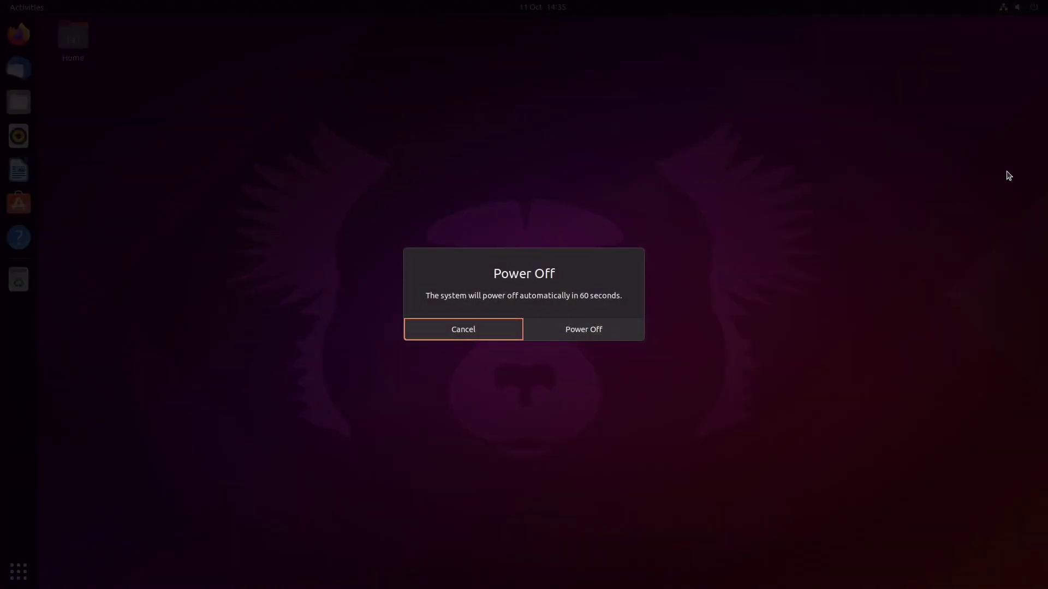
# Cancel the power-off prompt and glance at the calendar popup.
pyautogui.click(443, 328)
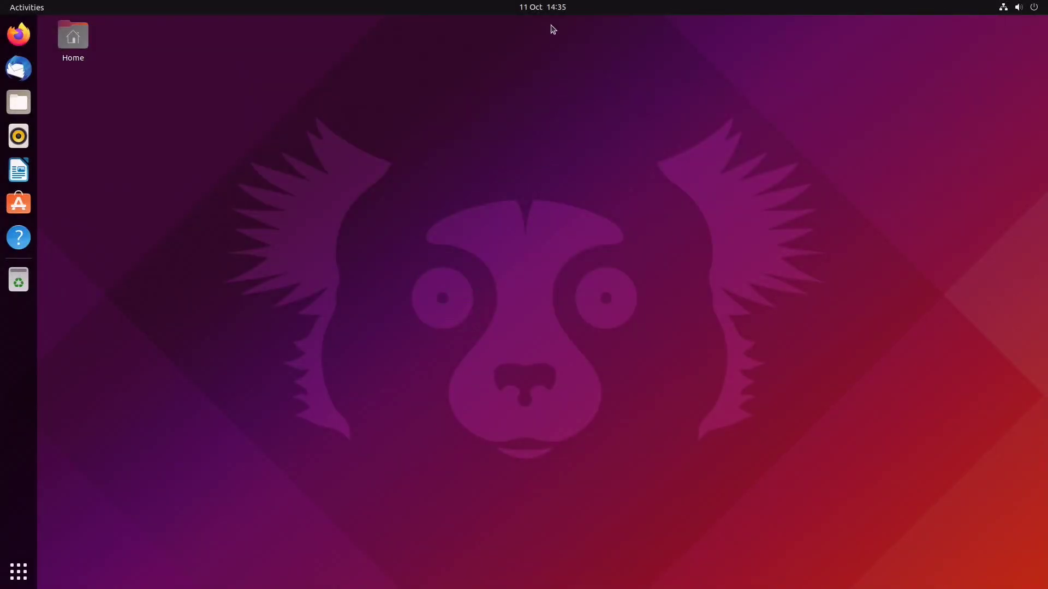
pyautogui.click(547, 9)
pyautogui.click(546, 9)
# Dismiss the desktop context menu and show all applications to search for 'term'.
pyautogui.rightClick(196, 41)
pyautogui.click(167, 133)
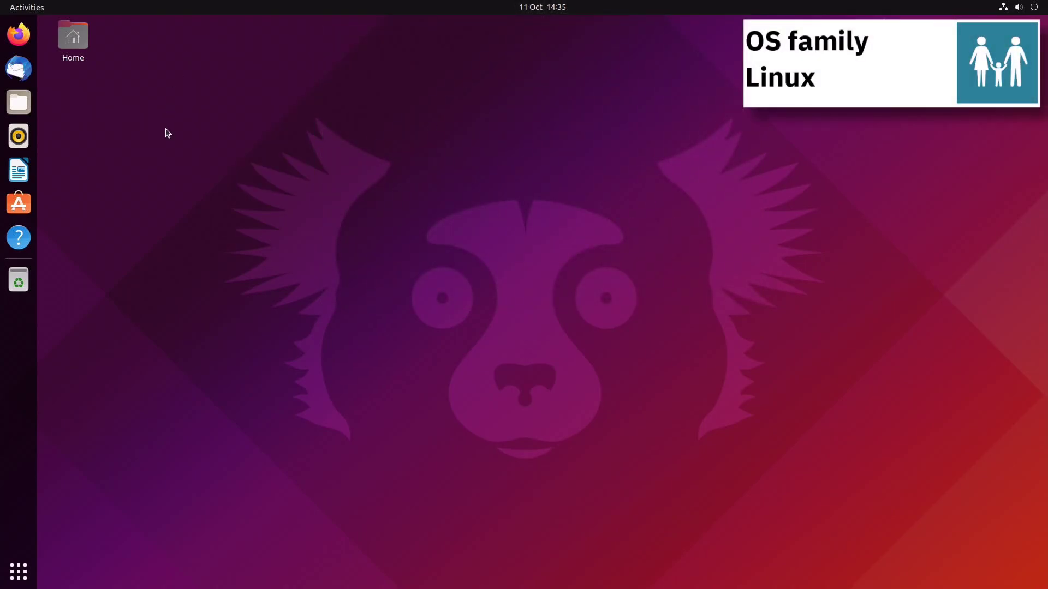
pyautogui.click(19, 571)
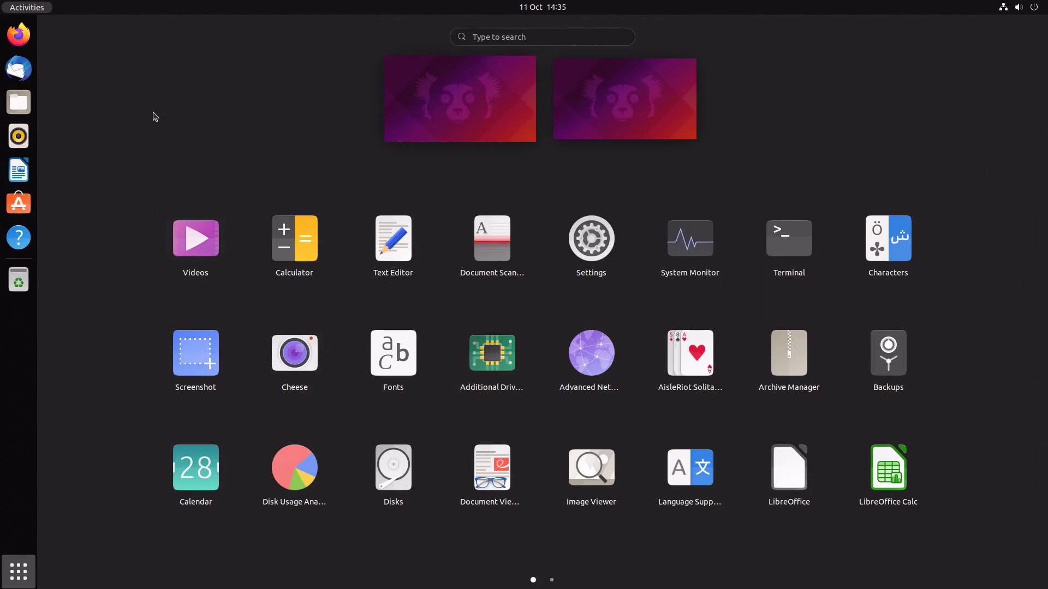
pyautogui.write('term')
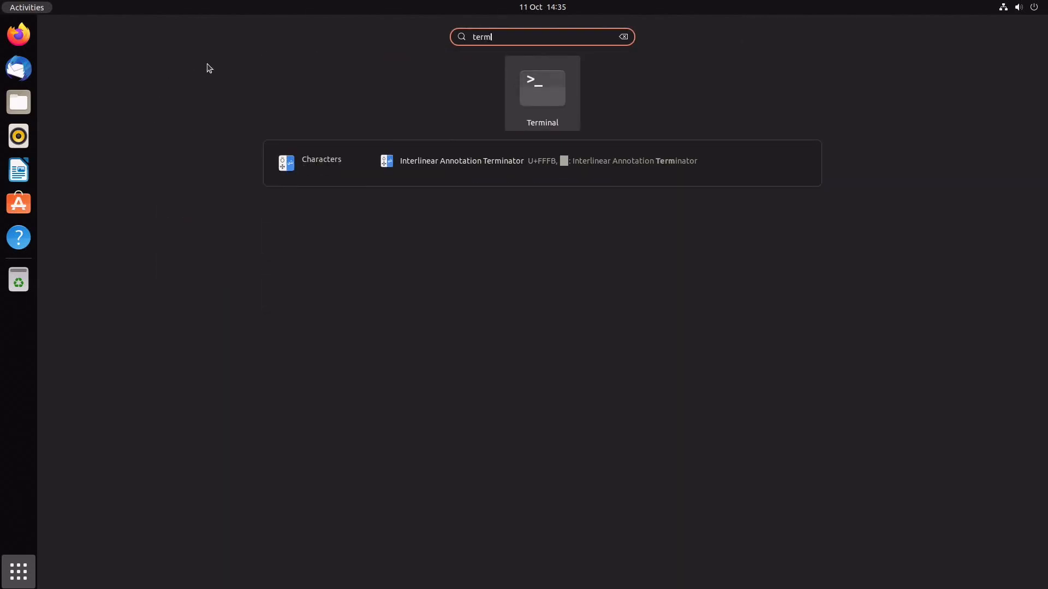
# Launch Terminal and Files, placing Files below the Terminal window.
pyautogui.click(529, 77)
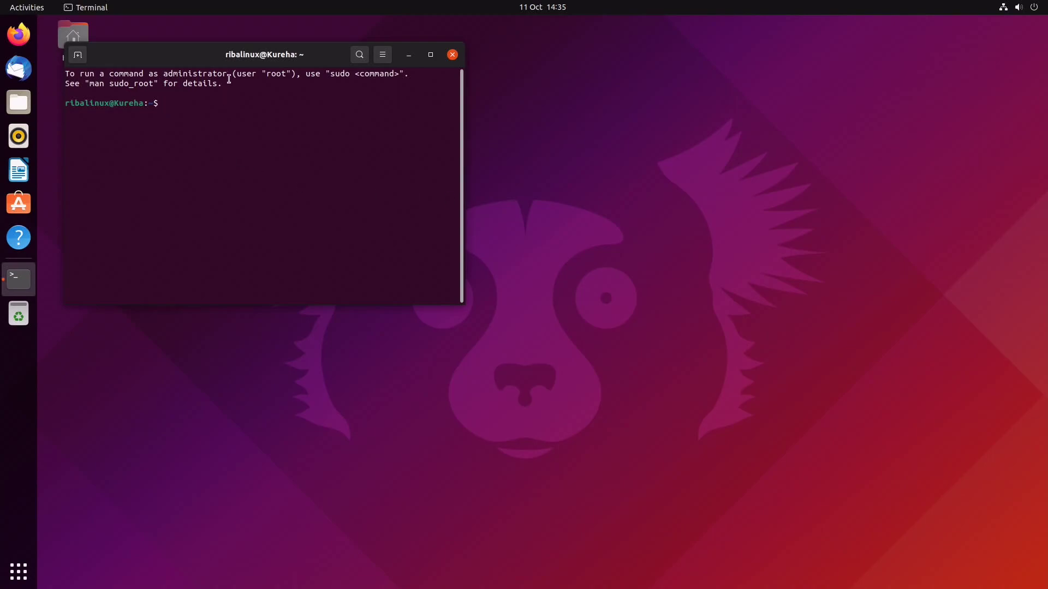
pyautogui.moveTo(237, 63); pyautogui.dragTo(325, 117)
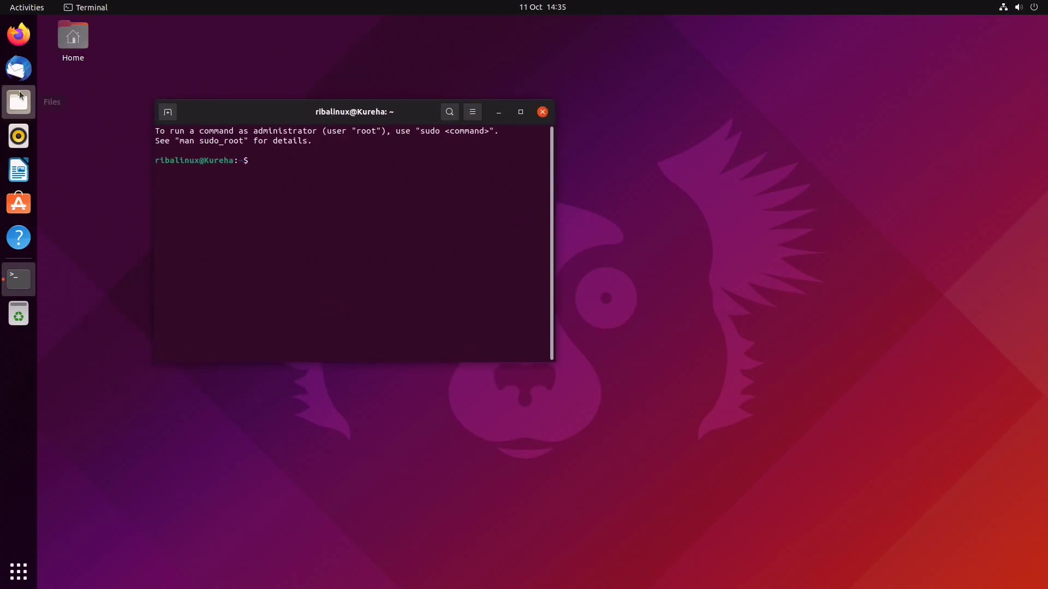
pyautogui.click(18, 102)
pyautogui.moveTo(385, 44)
pyautogui.mouseDown()
pyautogui.moveTo(426, 213)
pyautogui.moveTo(570, 195)
pyautogui.mouseUp()
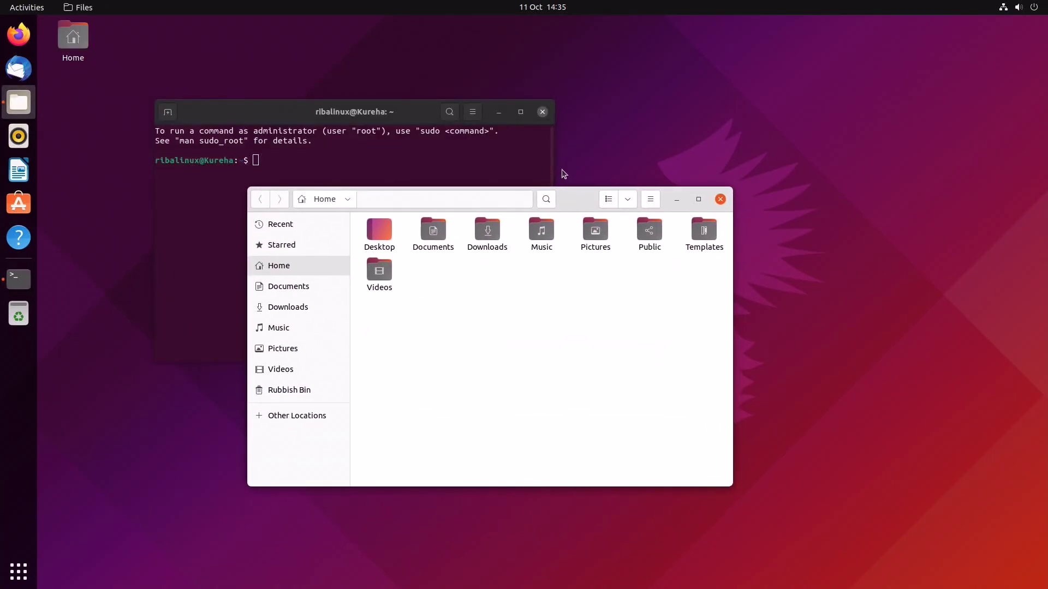
# Switch between the windows, visit the empty second workspace, and bring Terminal forward.
pyautogui.hotkey('alt', 'Tab')
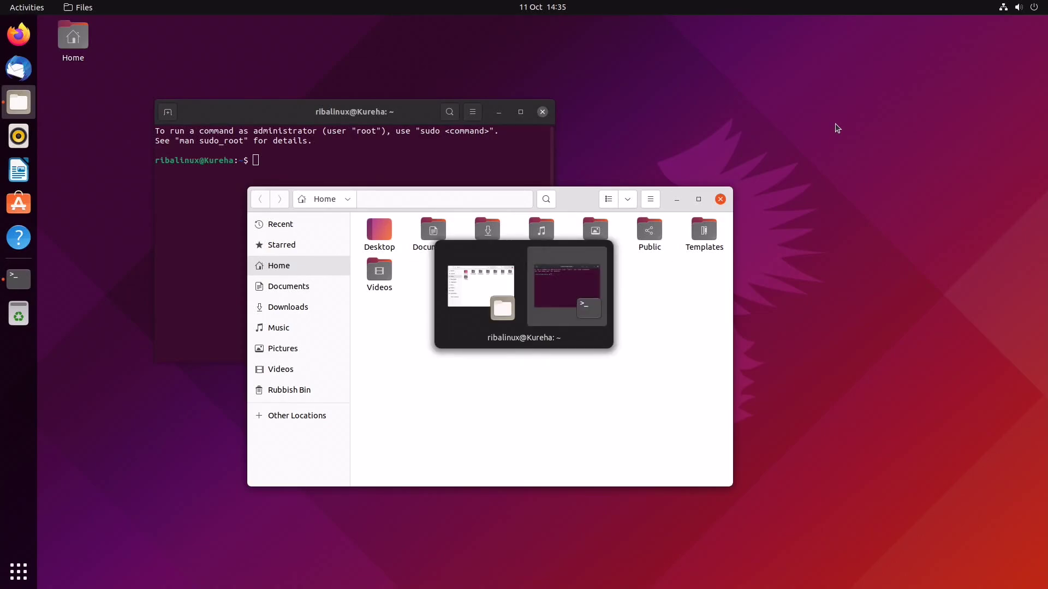
pyautogui.press('Tab')
pyautogui.press('Tab')
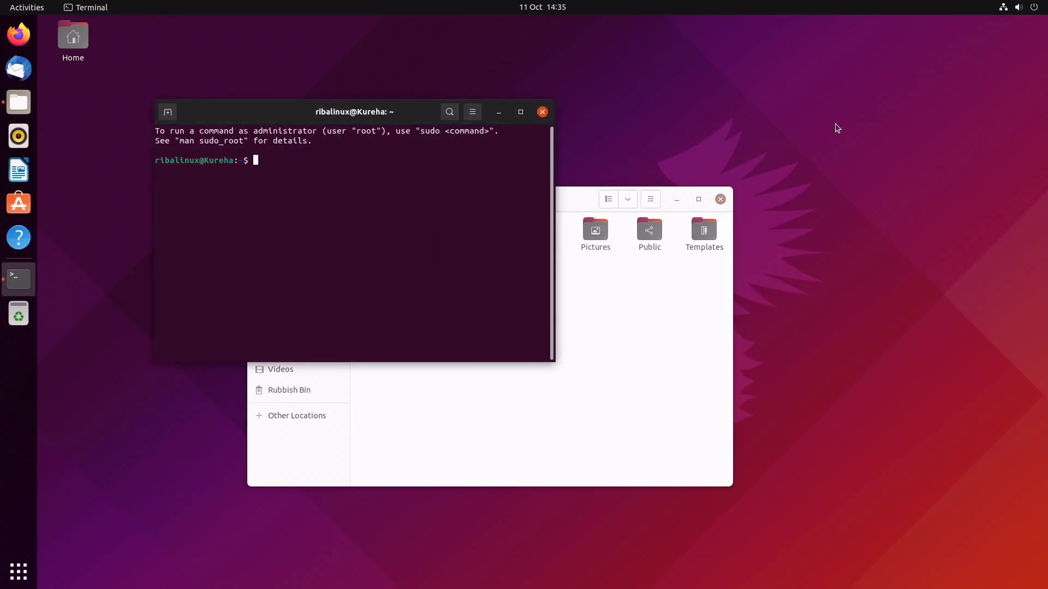
pyautogui.click(28, 8)
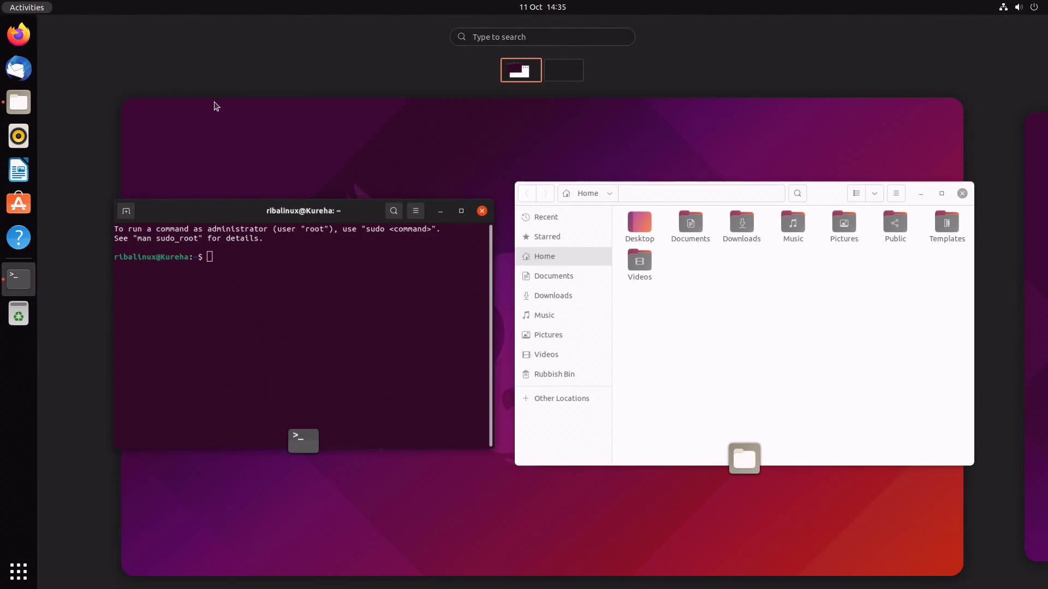
pyautogui.click(573, 75)
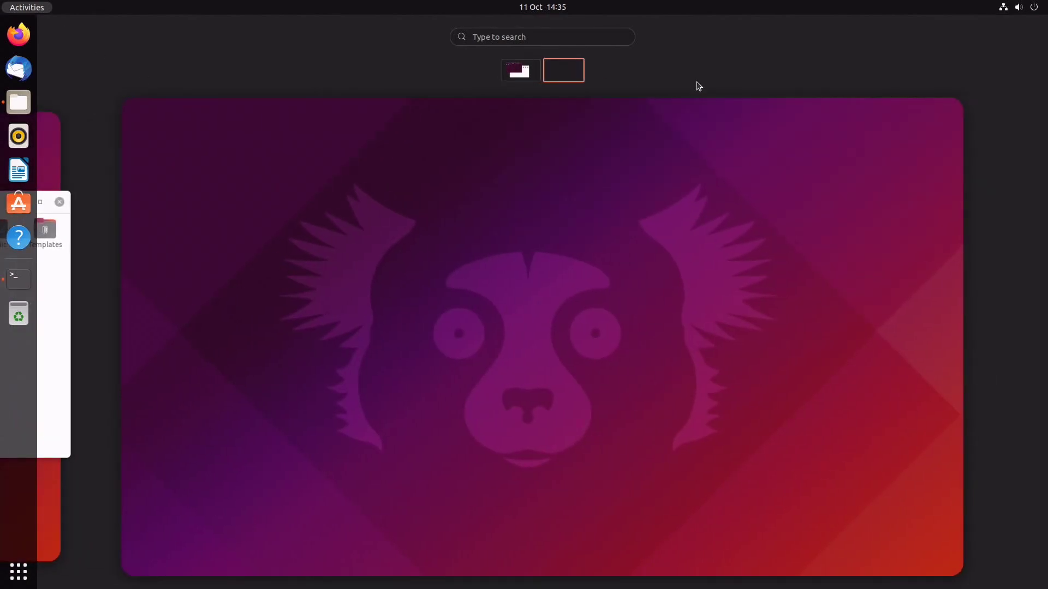
pyautogui.click(531, 78)
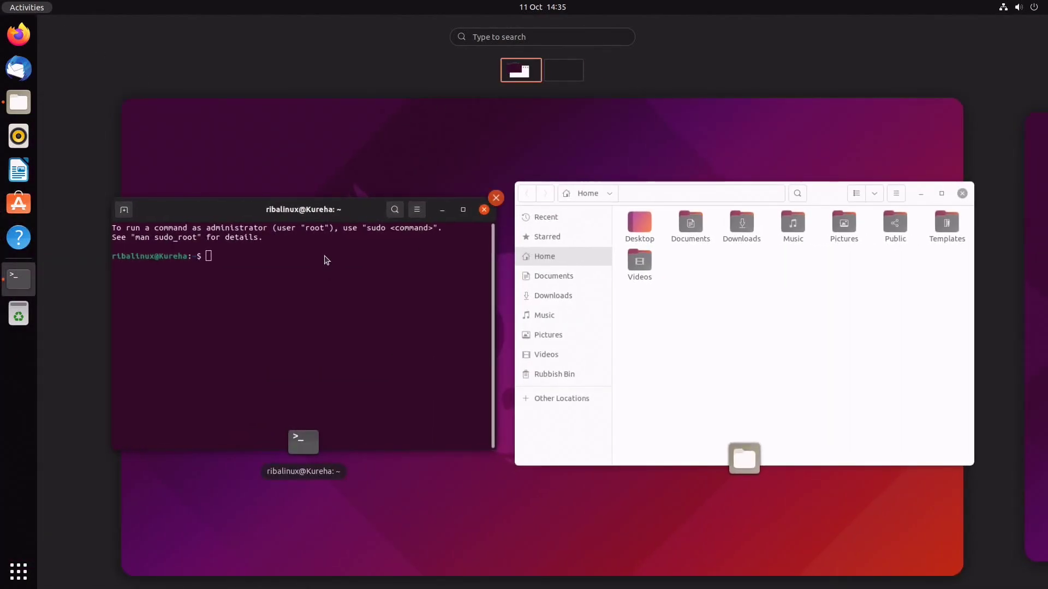
pyautogui.click(326, 292)
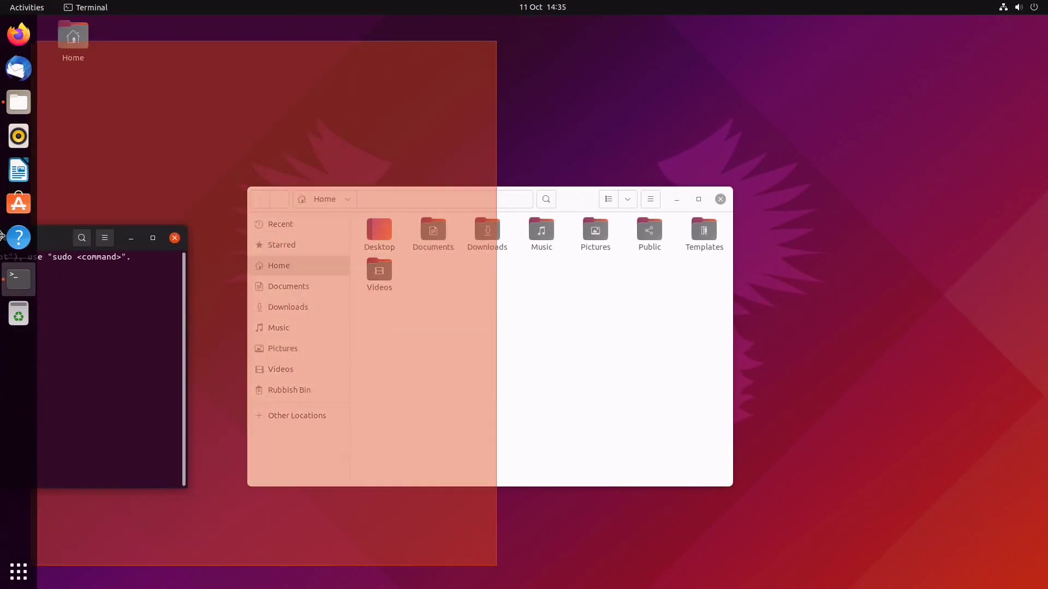
# Tile Terminal left and Files right, then untile both into floating windows.
pyautogui.moveTo(368, 113); pyautogui.dragTo(5, 233)
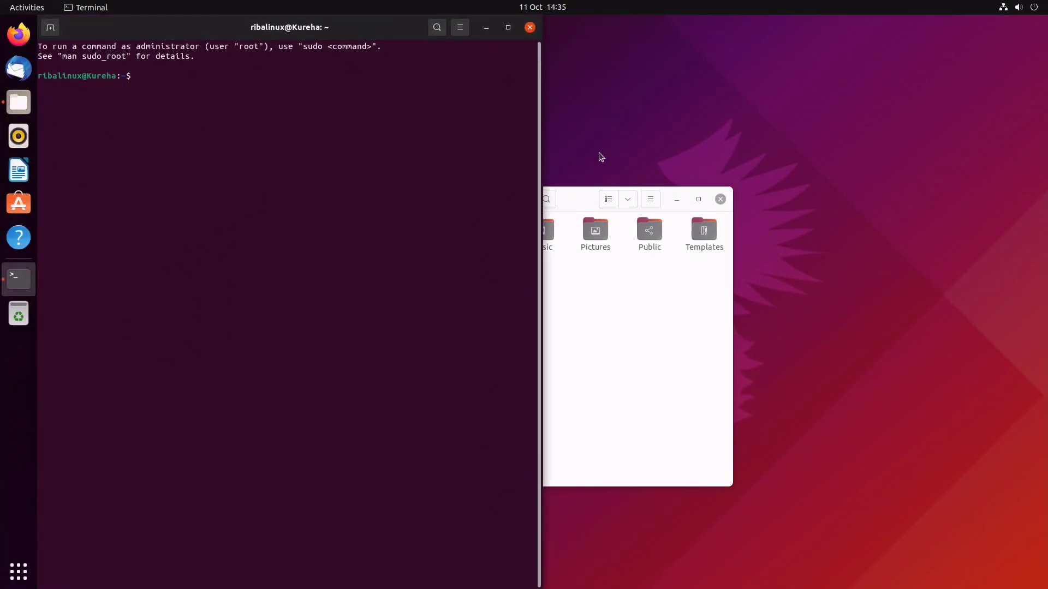
pyautogui.moveTo(576, 203); pyautogui.dragTo(1046, 295)
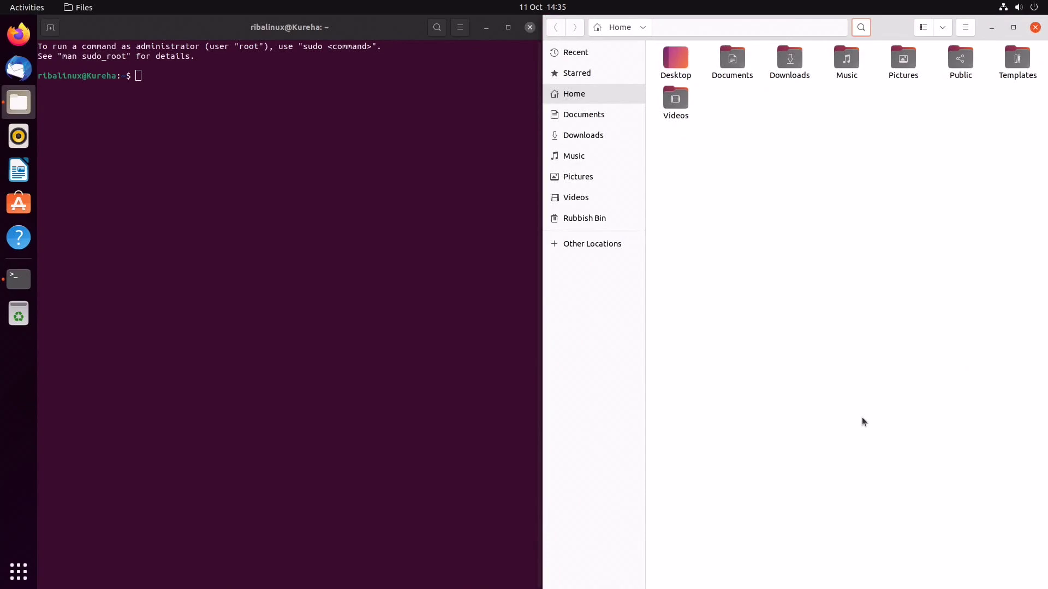
pyautogui.doubleClick(883, 30)
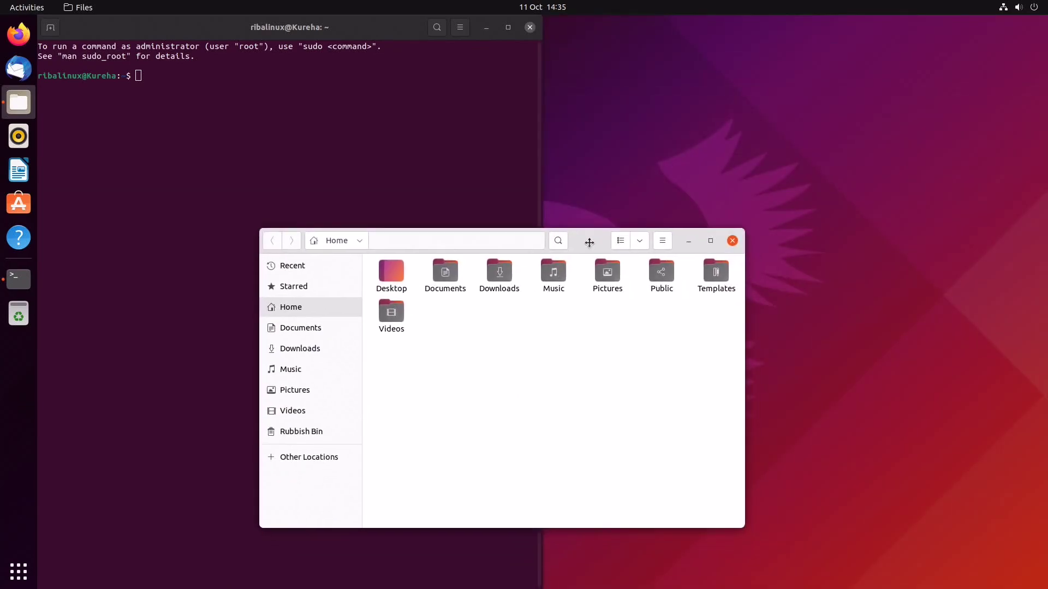
pyautogui.moveTo(321, 27); pyautogui.dragTo(473, 144)
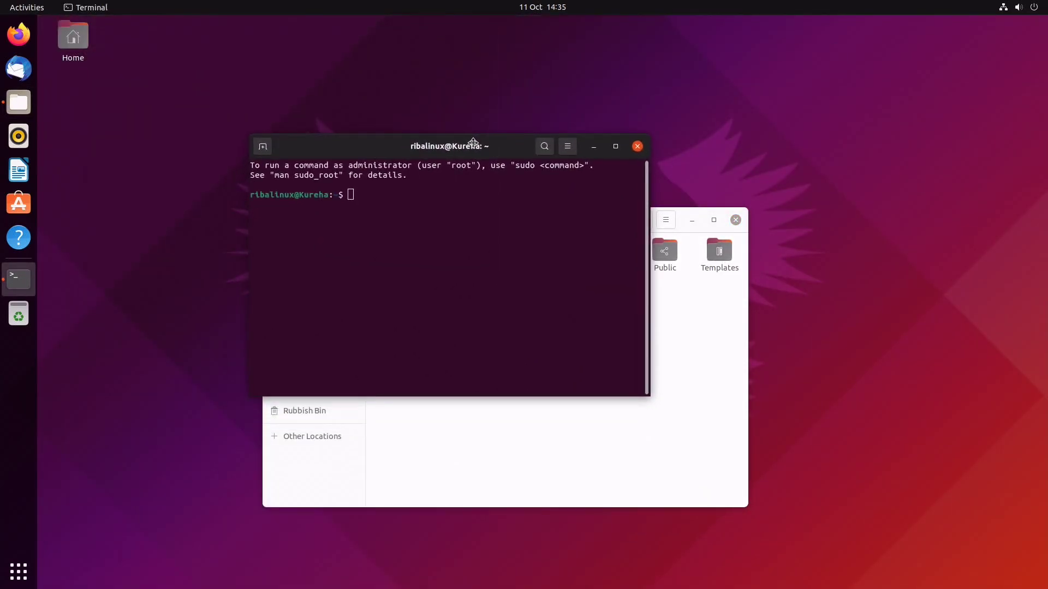
# Close Terminal and adjust Files icon zoom up and back to 50% in view options.
pyautogui.click(638, 145)
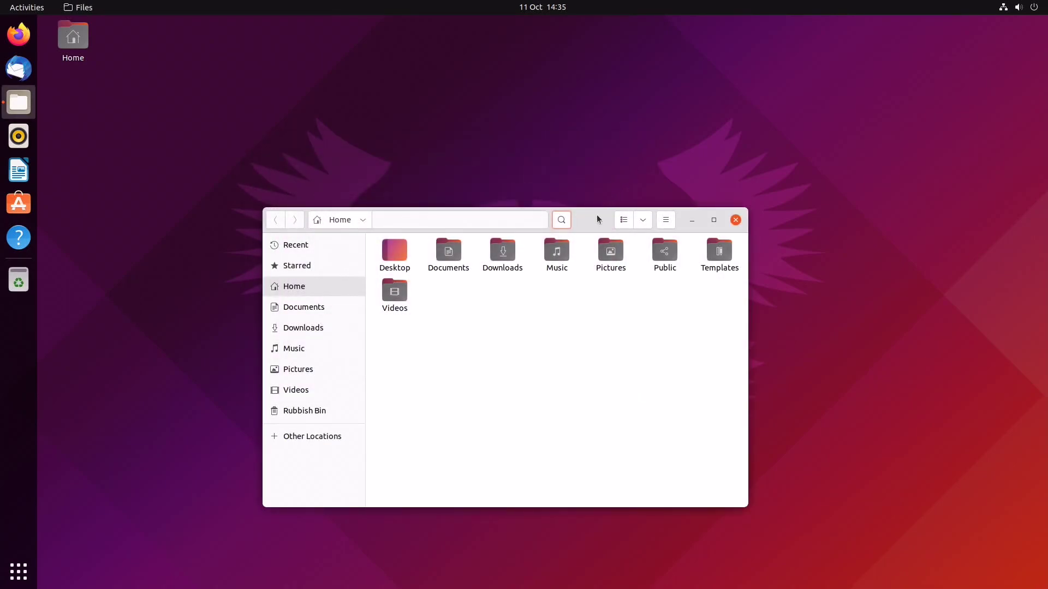
pyautogui.moveTo(598, 220); pyautogui.dragTo(475, 124)
pyautogui.click(541, 124)
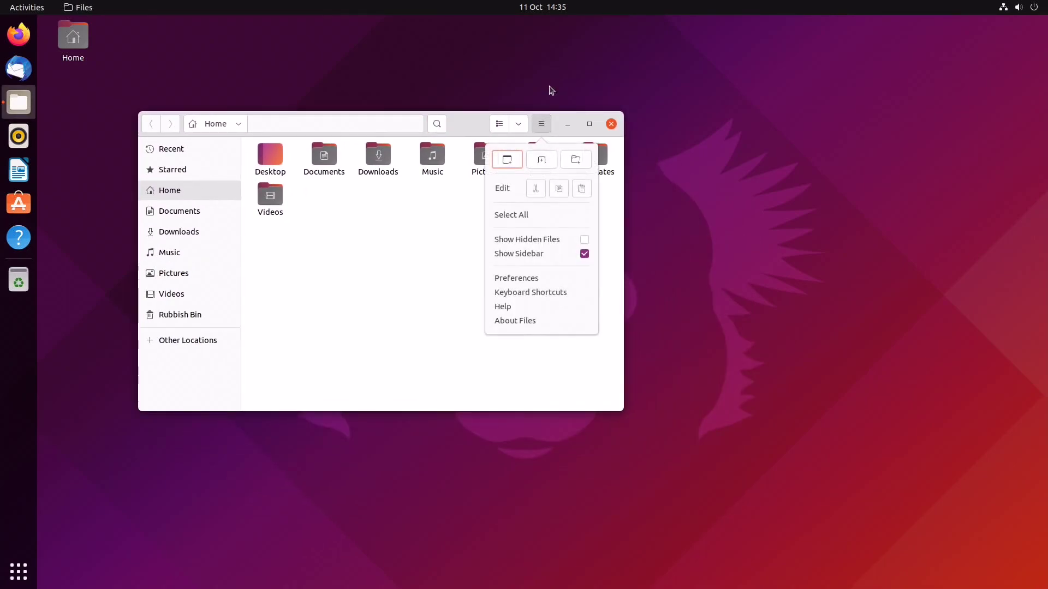
pyautogui.click(545, 125)
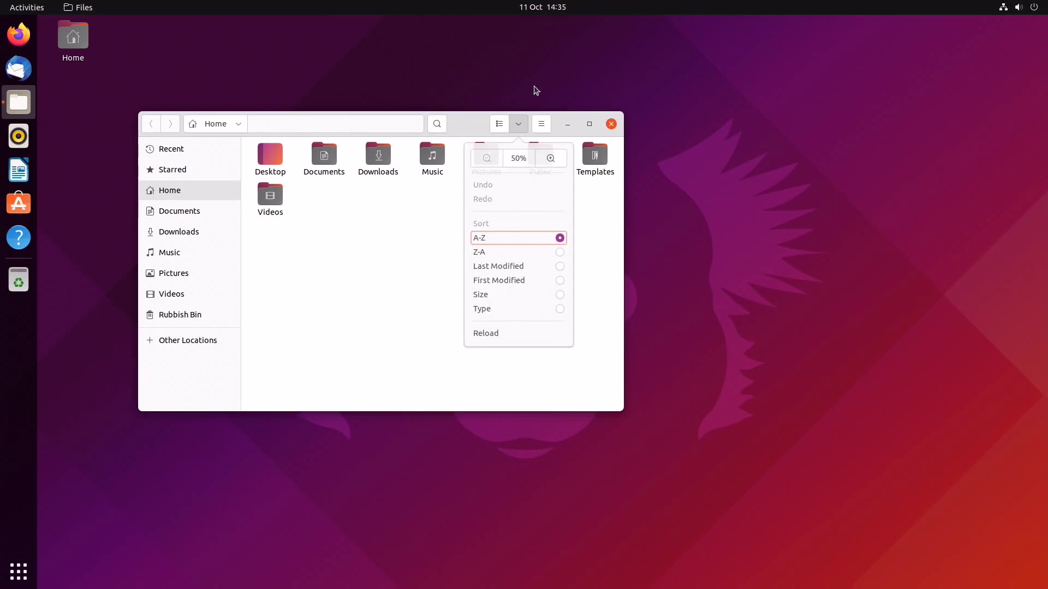
pyautogui.click(551, 160)
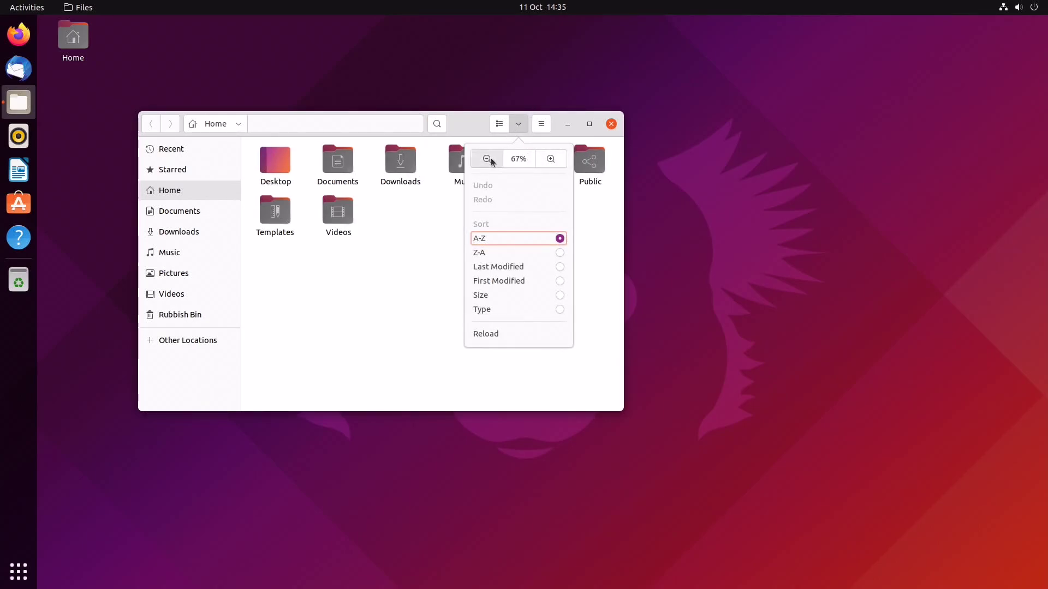
pyautogui.click(487, 159)
pyautogui.click(518, 125)
# Toggle the Home folder between list and icon view, and try search and the path menu.
pyautogui.click(499, 124)
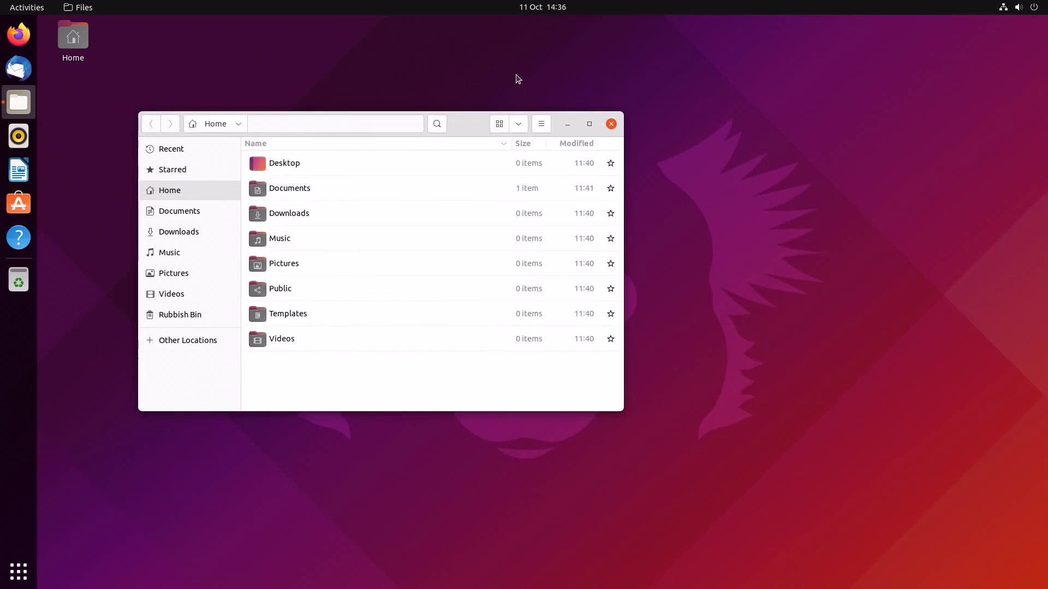
pyautogui.click(499, 123)
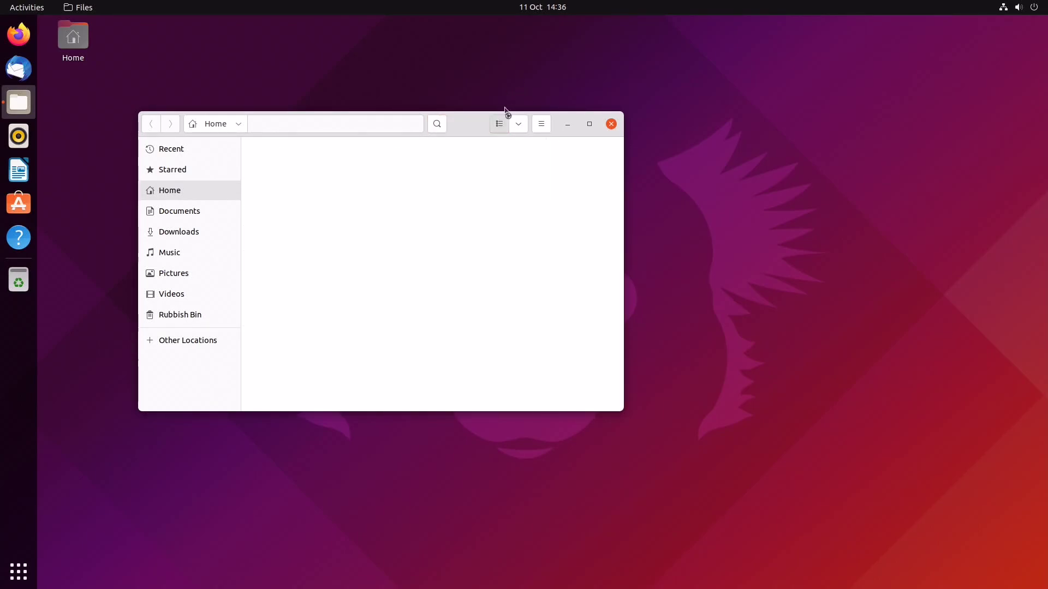
pyautogui.click(437, 124)
pyautogui.click(437, 123)
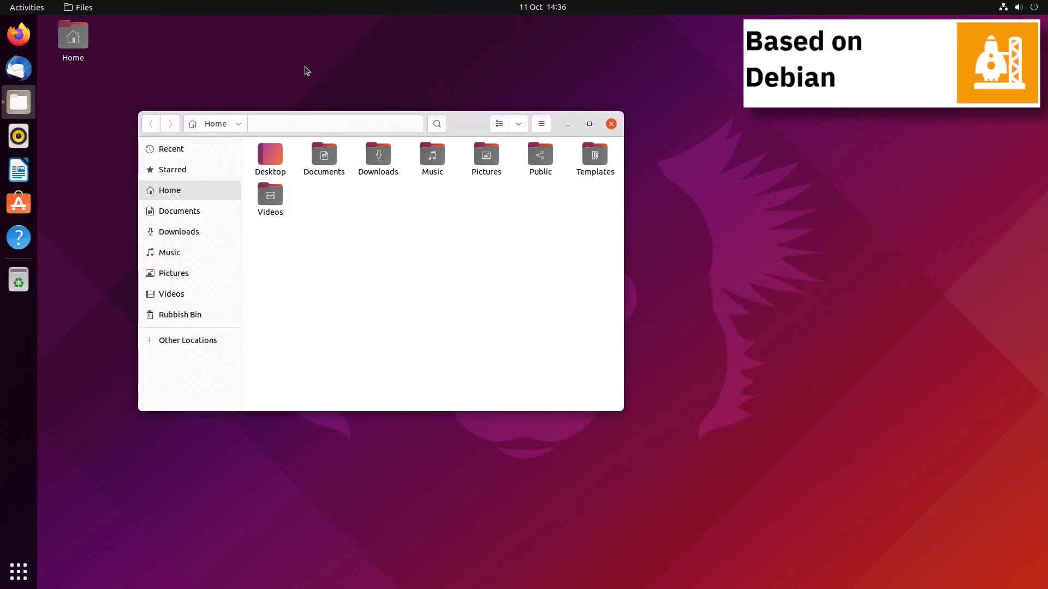
pyautogui.click(245, 120)
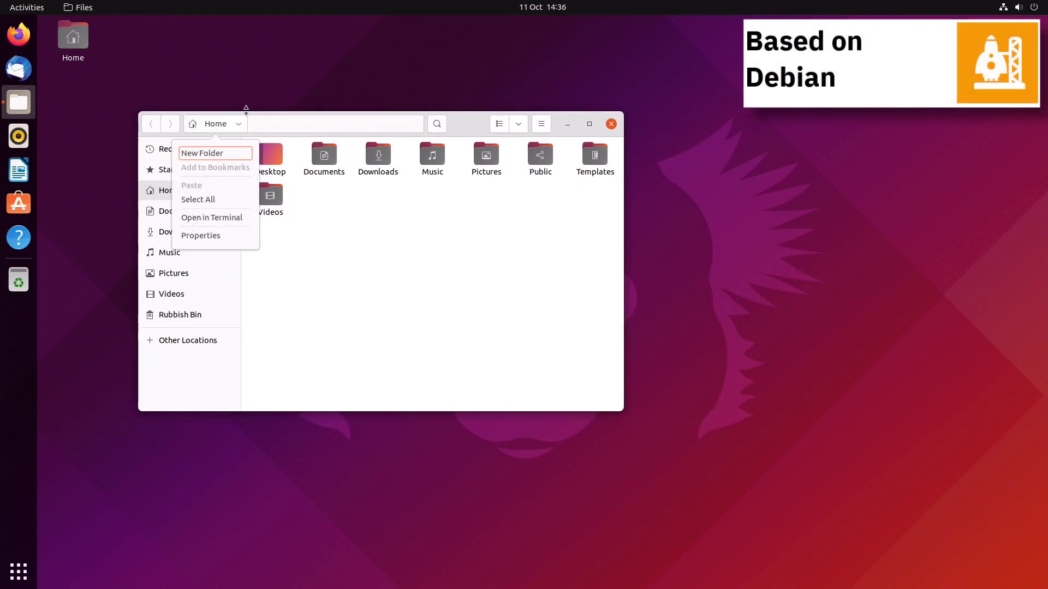
pyautogui.click(246, 112)
# Maximise, restore and minimise the Files window, then bring it back from the dock.
pyautogui.click(588, 124)
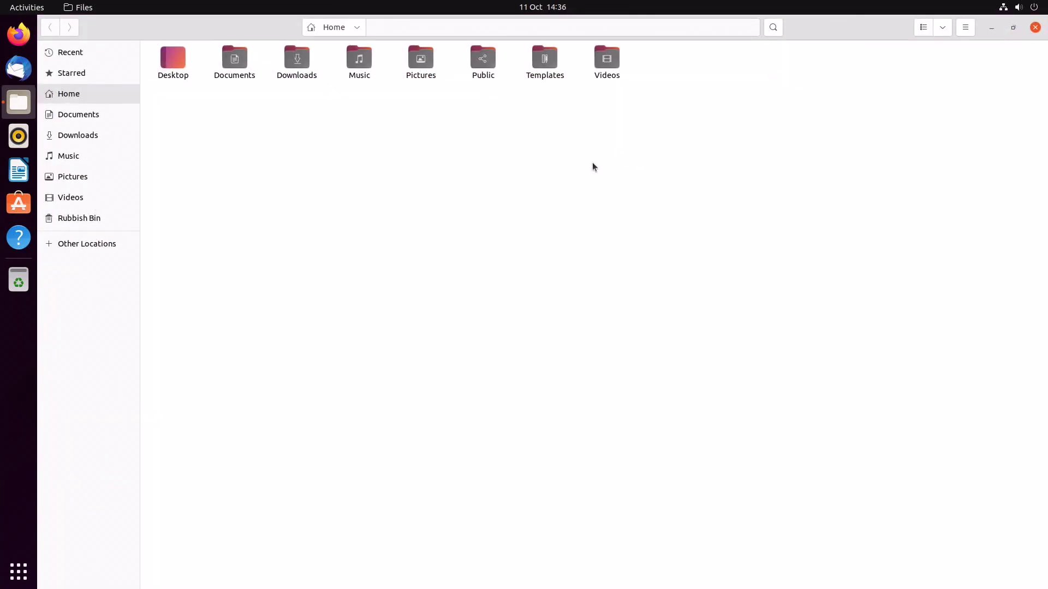
pyautogui.click(1012, 28)
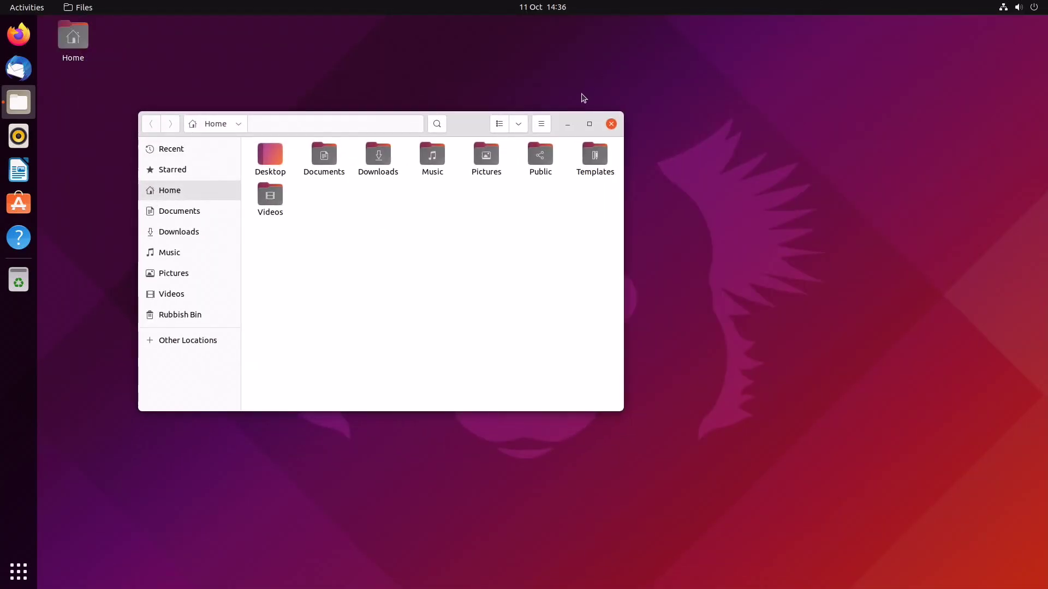
pyautogui.click(567, 123)
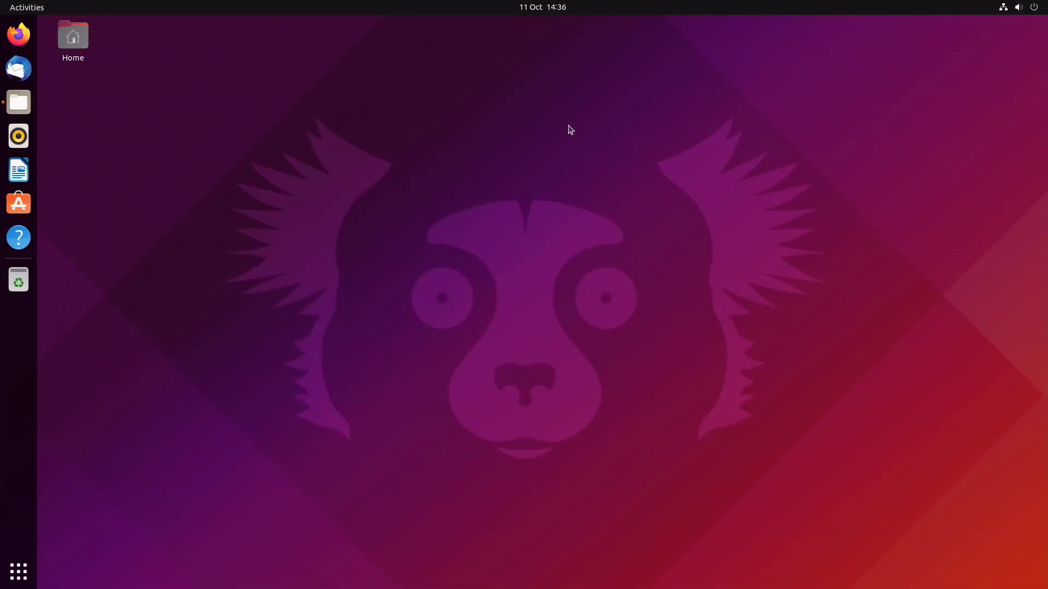
pyautogui.click(18, 103)
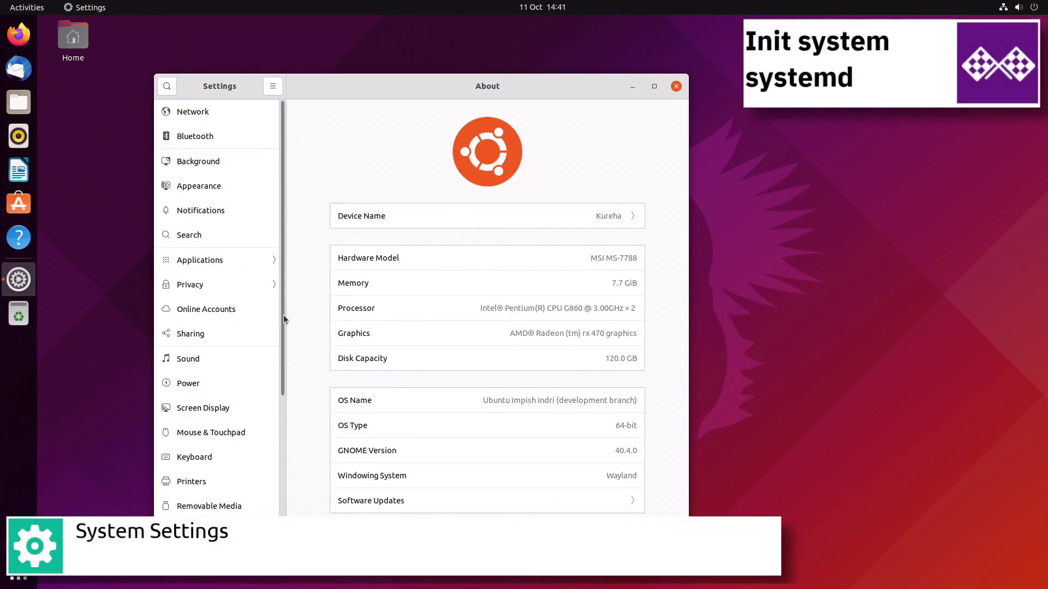
pyautogui.scroll(-2, 284, 316)
pyautogui.scroll(-1, 283, 316)
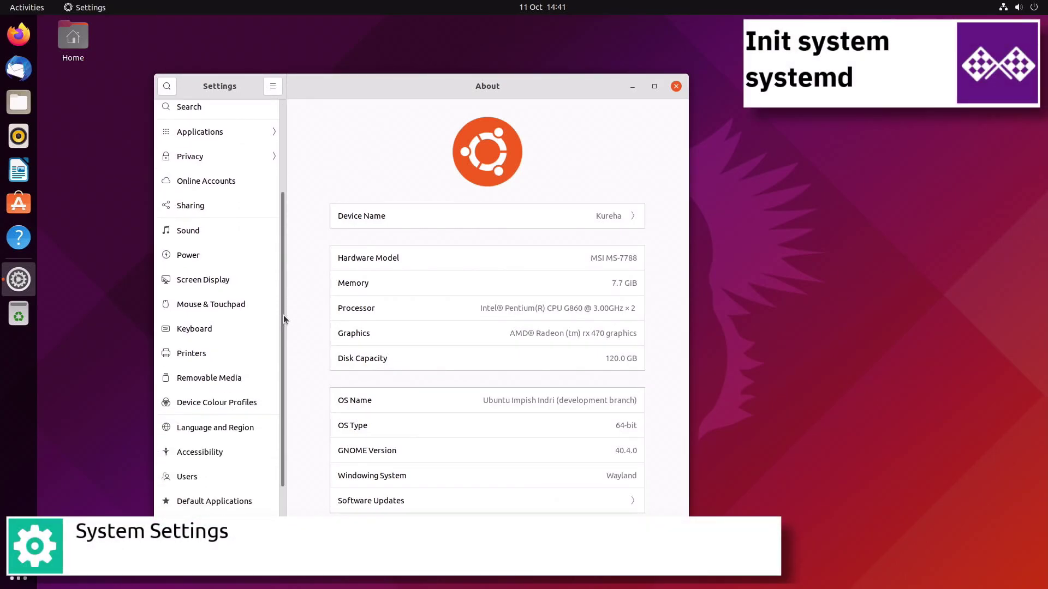
pyautogui.scroll(-1, 284, 315)
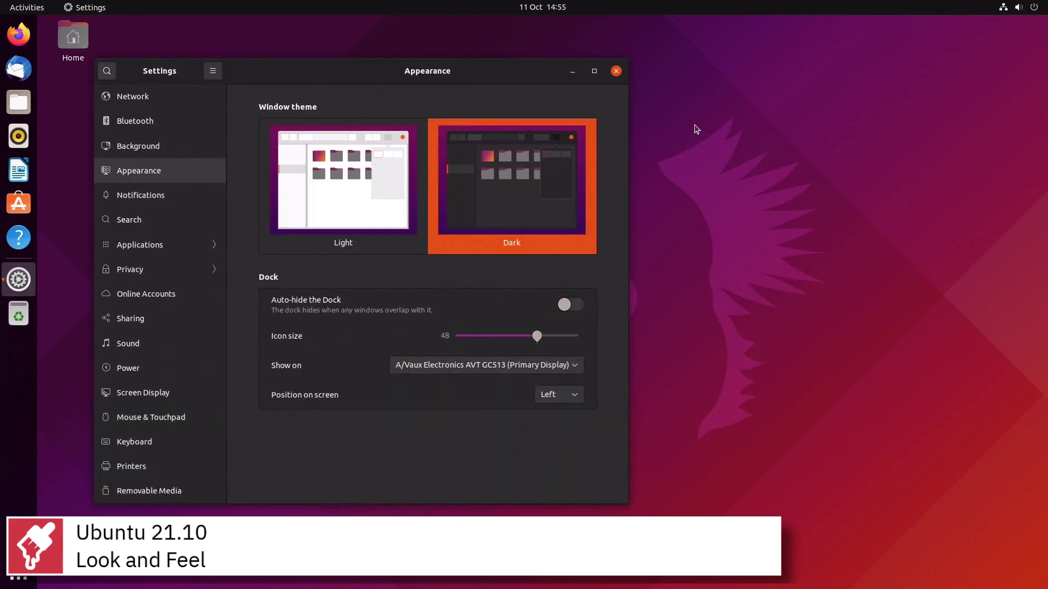
pyautogui.click(344, 177)
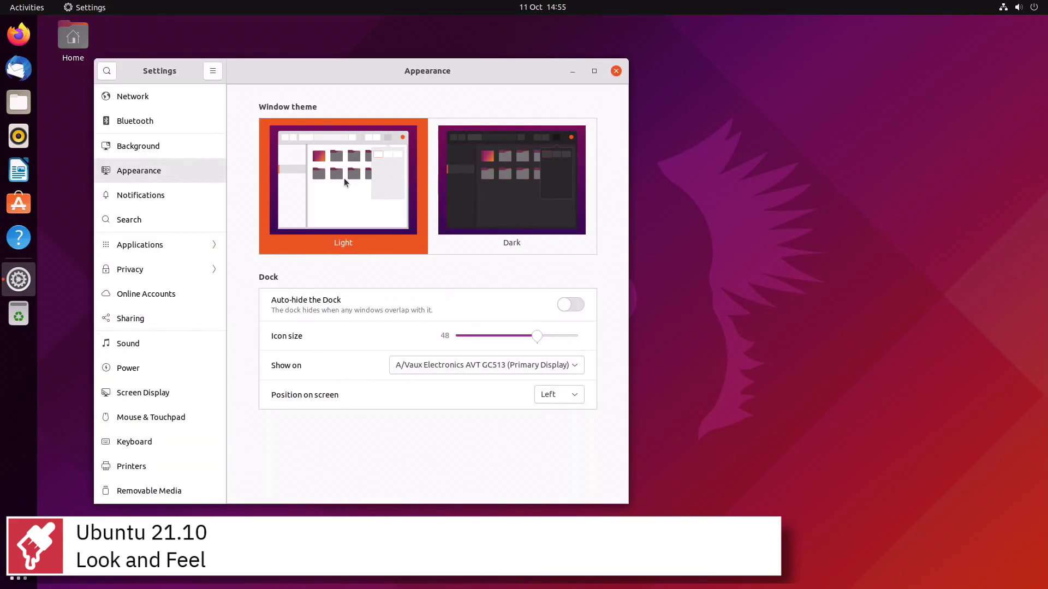
pyautogui.click(568, 306)
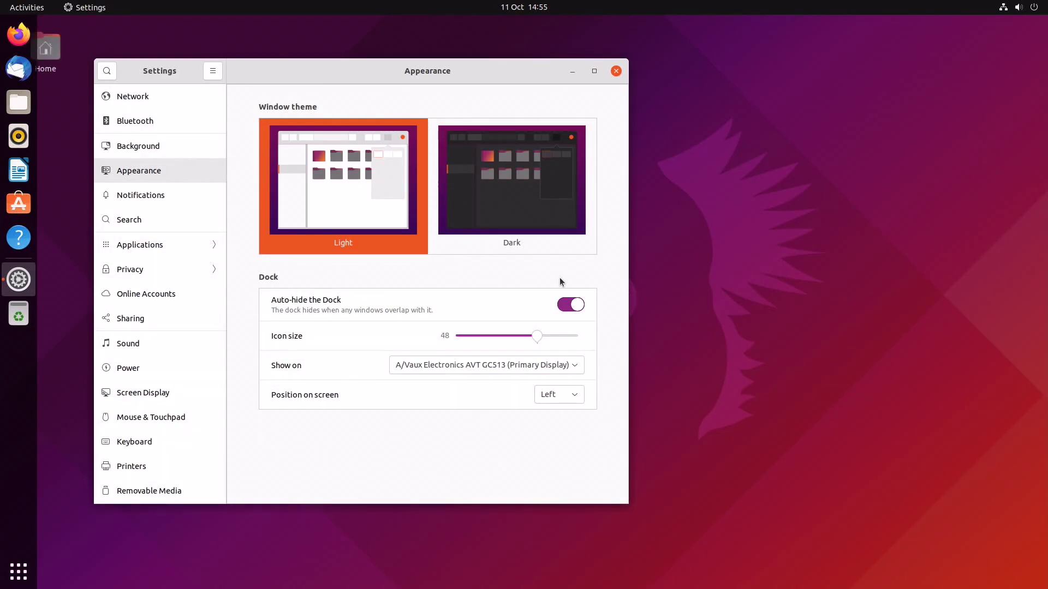
pyautogui.moveTo(469, 77); pyautogui.dragTo(463, 82)
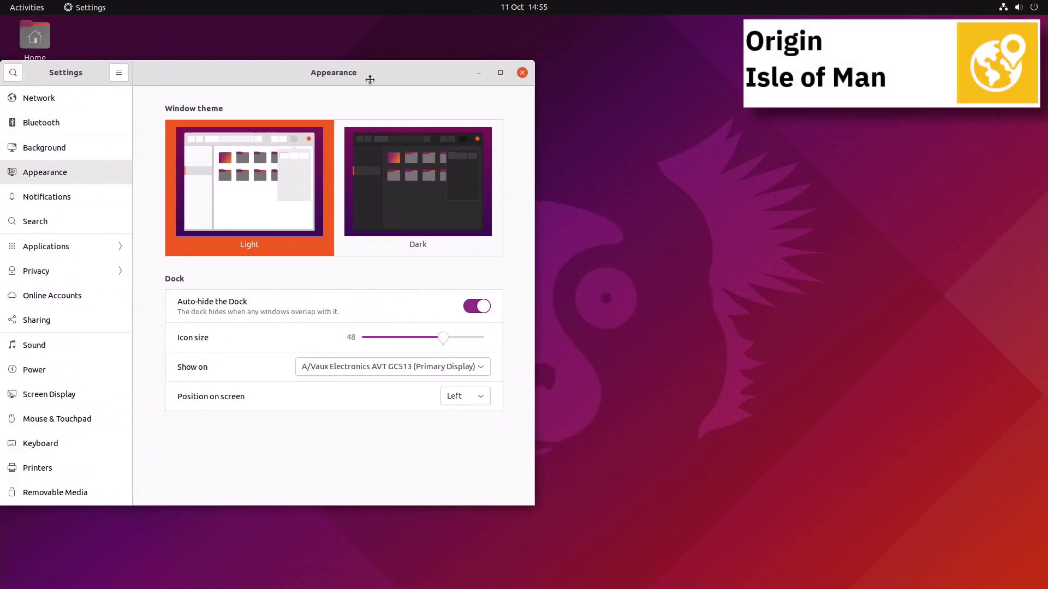
pyautogui.click(566, 309)
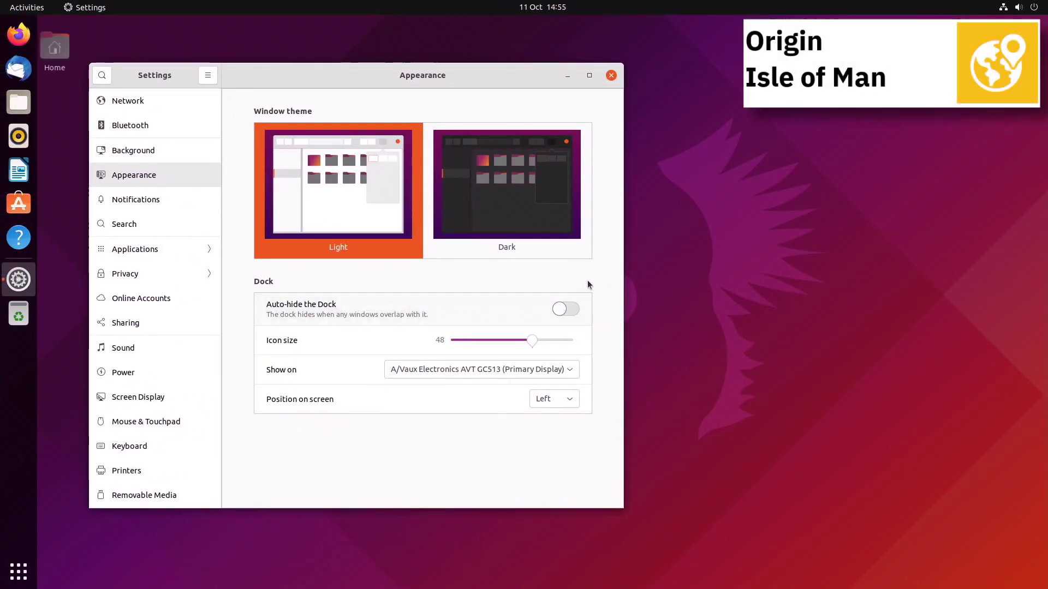
pyautogui.click(481, 340)
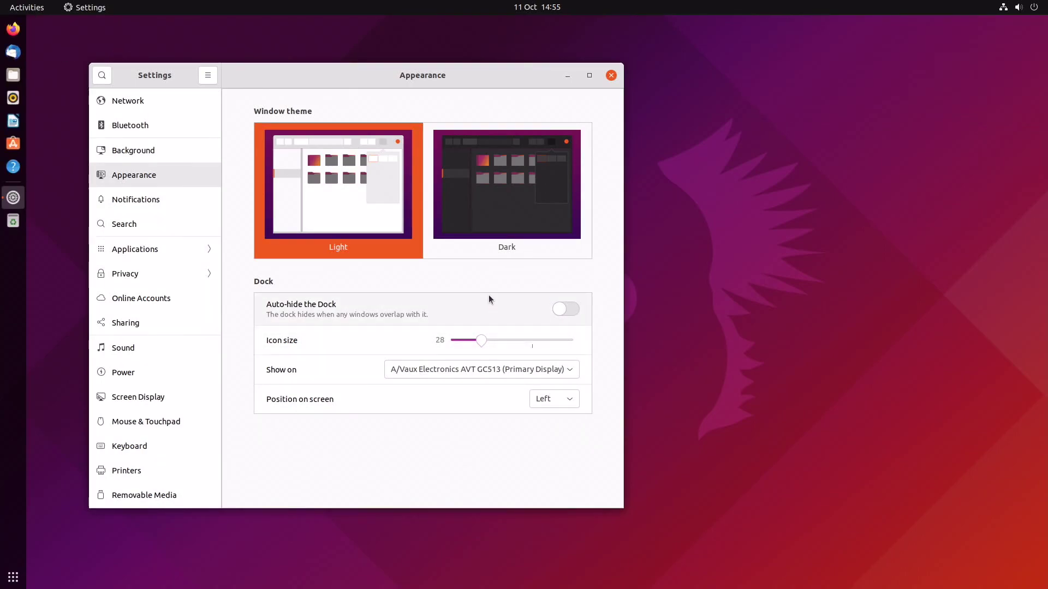
pyautogui.click(533, 342)
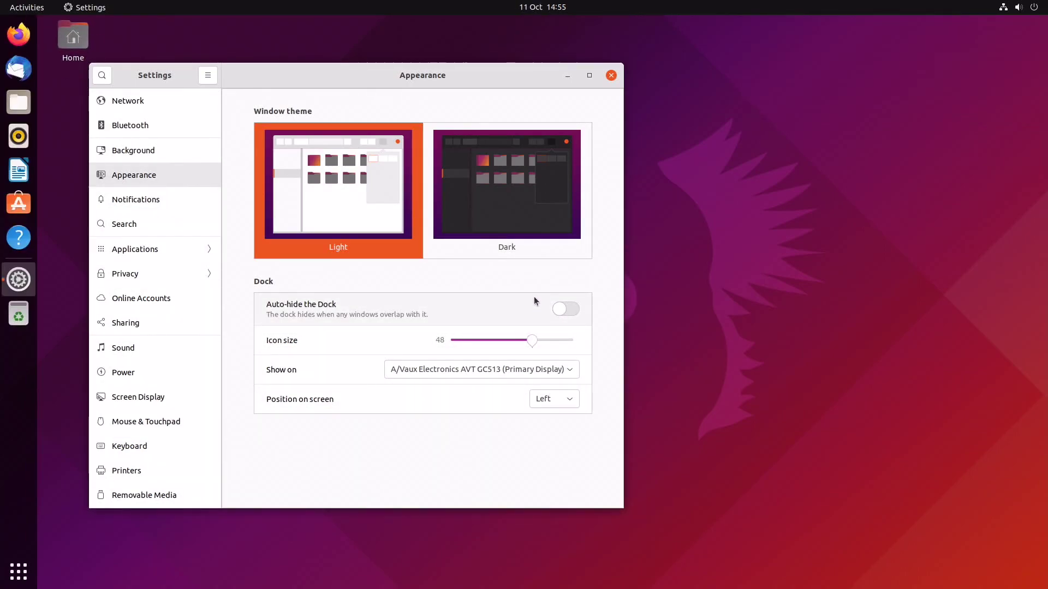
pyautogui.click(564, 404)
pyautogui.click(564, 416)
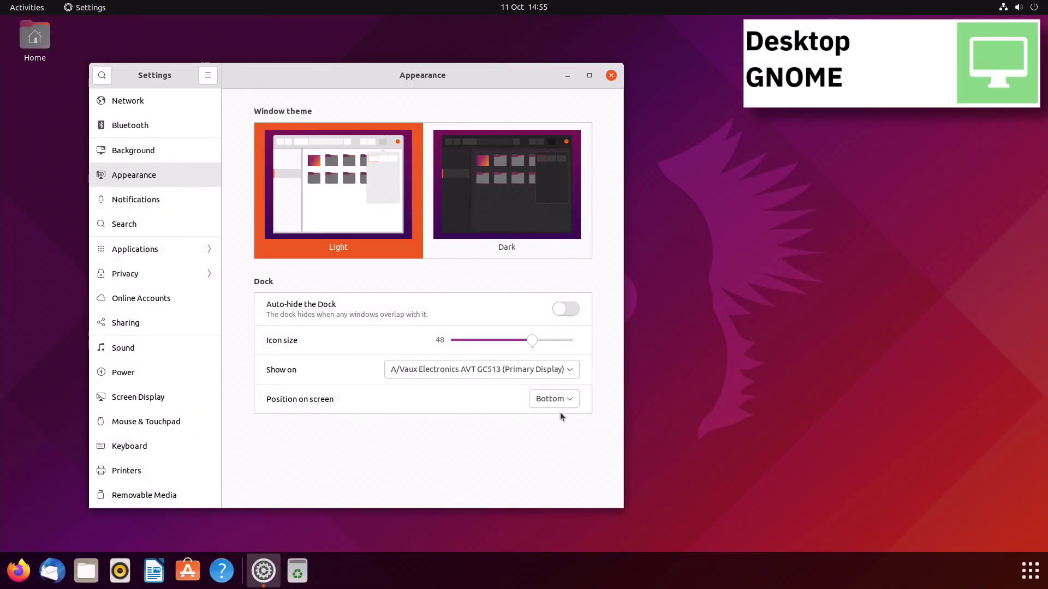
pyautogui.click(557, 404)
pyautogui.click(551, 384)
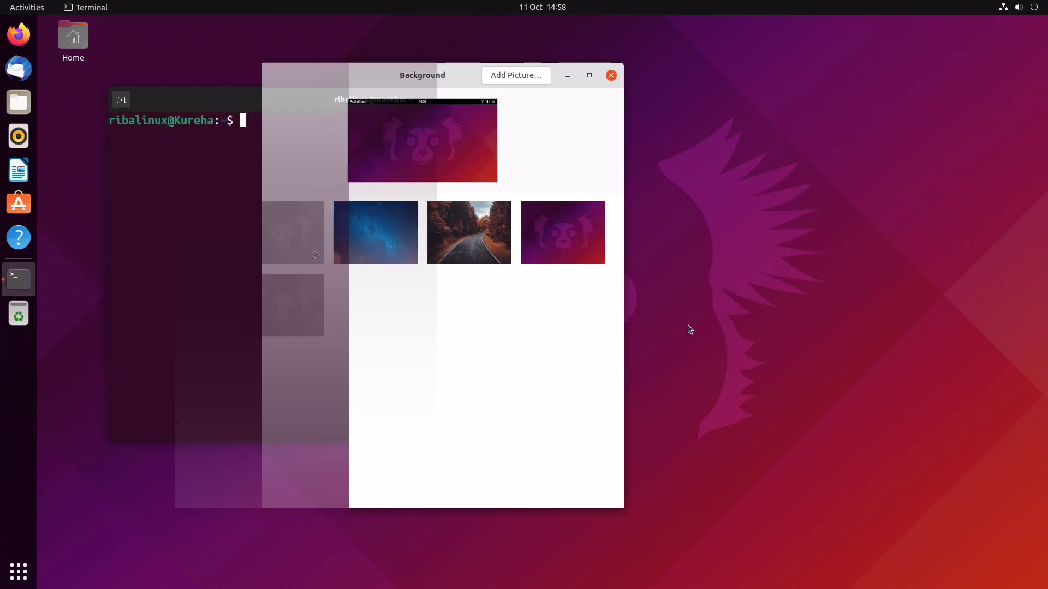
pyautogui.write('sudo ap')
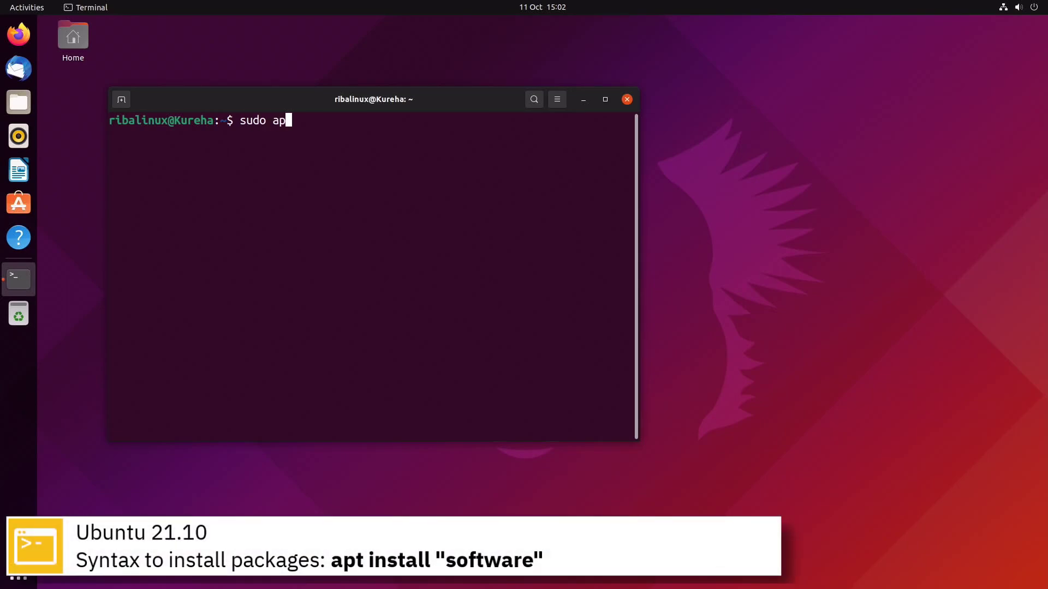
pyautogui.write('t install ')
pyautogui.write('mc')
# Install mc via apt, clear the screen, snap install spotify, and run uname -a.
pyautogui.press('Return')
pyautogui.write('y')
pyautogui.press('Return')
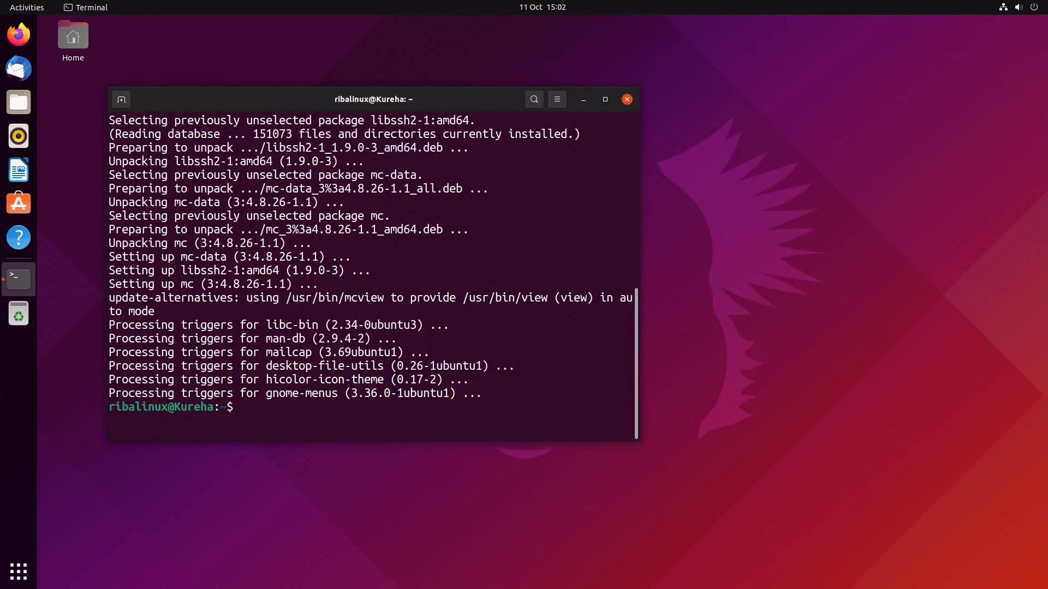
pyautogui.hotkey('ctrl', 'l')
pyautogui.write('sud')
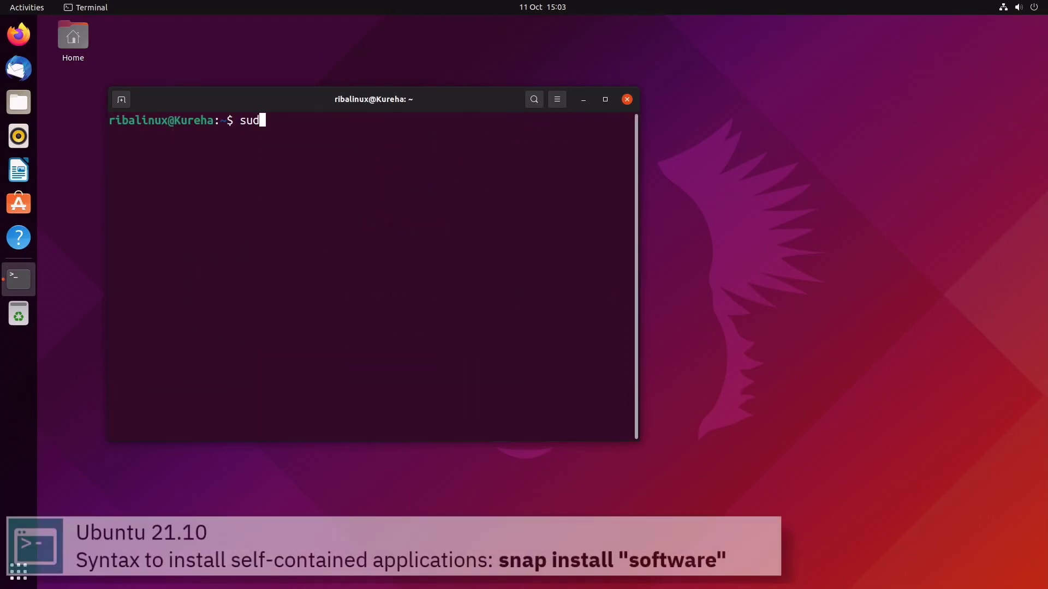
pyautogui.write('o snap install spotif')
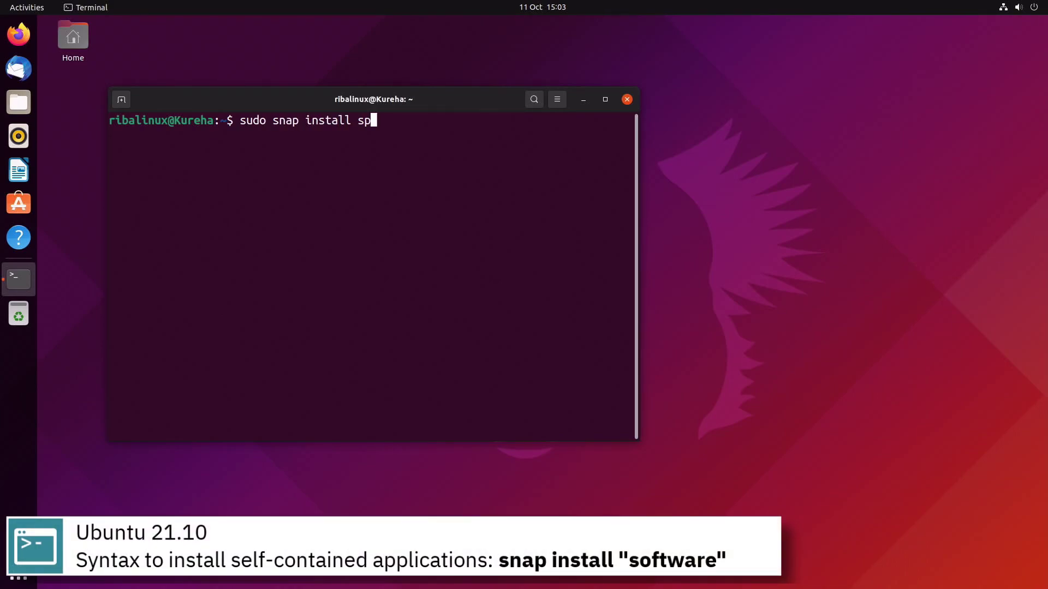
pyautogui.write('y')
pyautogui.press('Return')
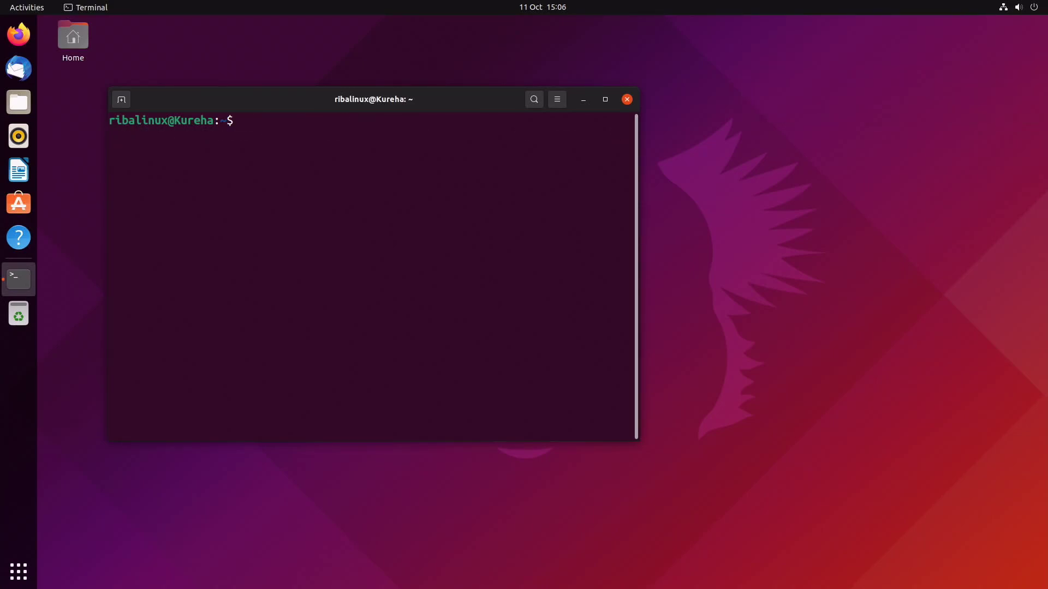
pyautogui.write('uname ')
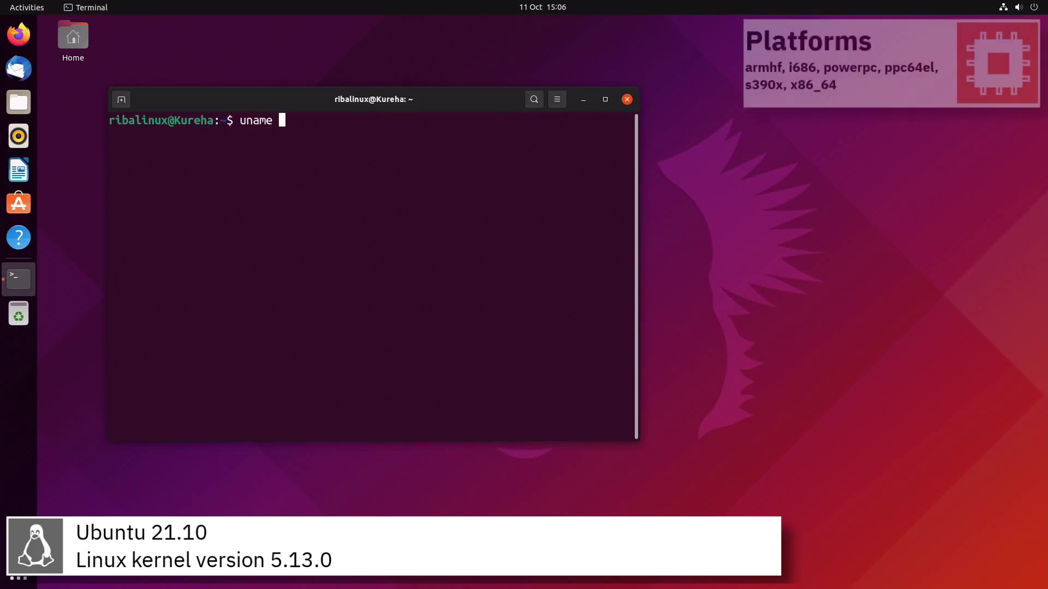
pyautogui.write('-a')
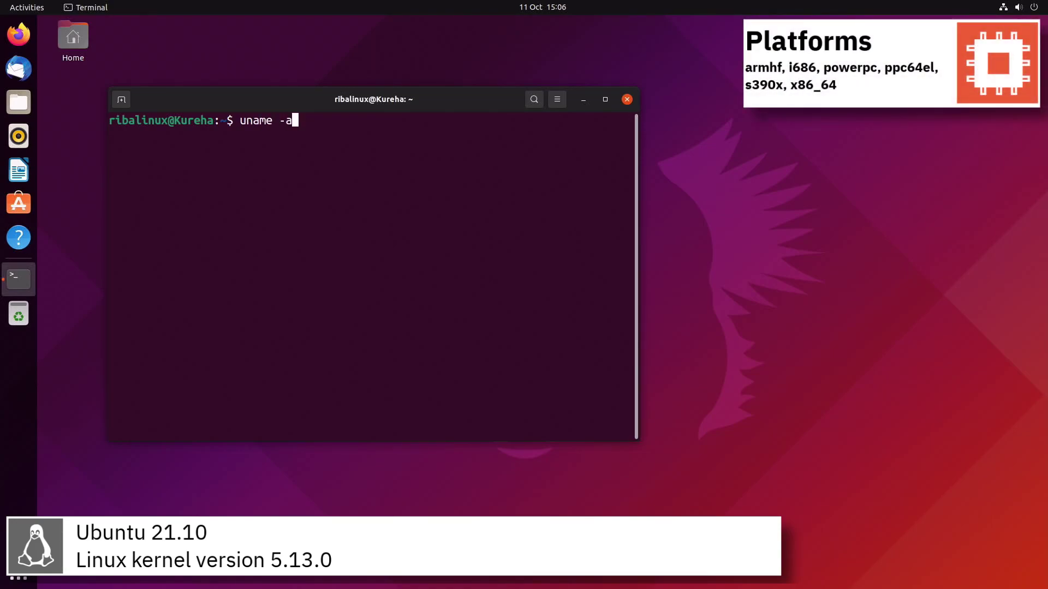
pyautogui.press('Return')
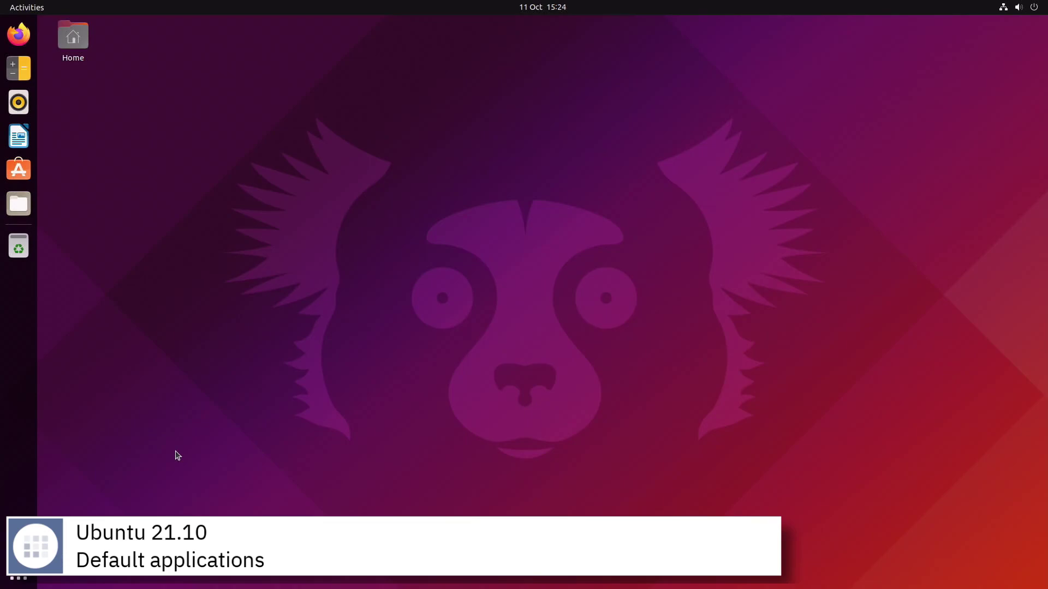
# Browse app grid page 2 and both Utilities folder pages, then launch Firefox from the dock.
pyautogui.click(18, 572)
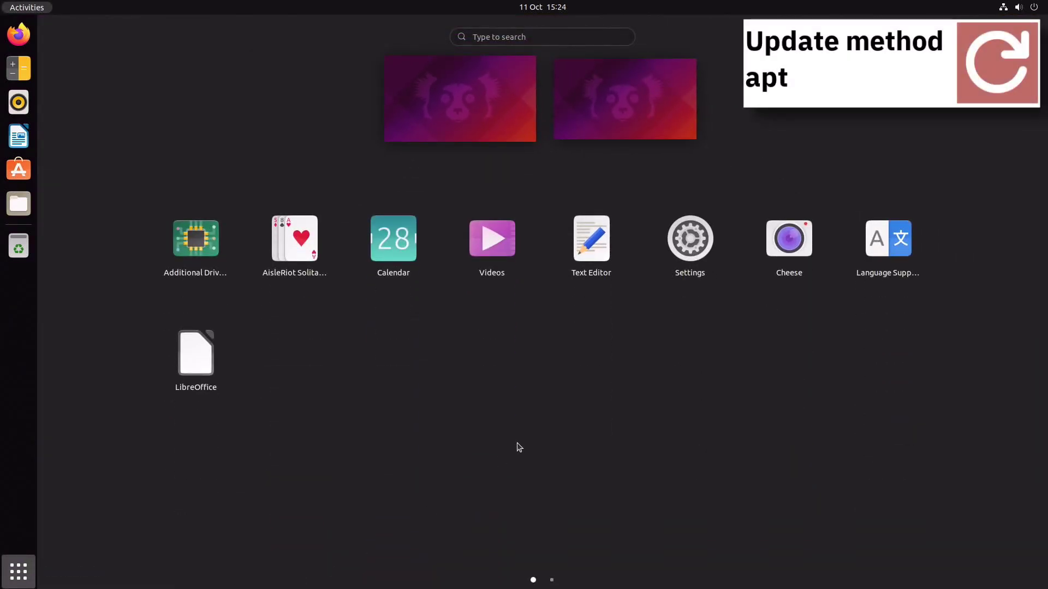
pyautogui.click(553, 581)
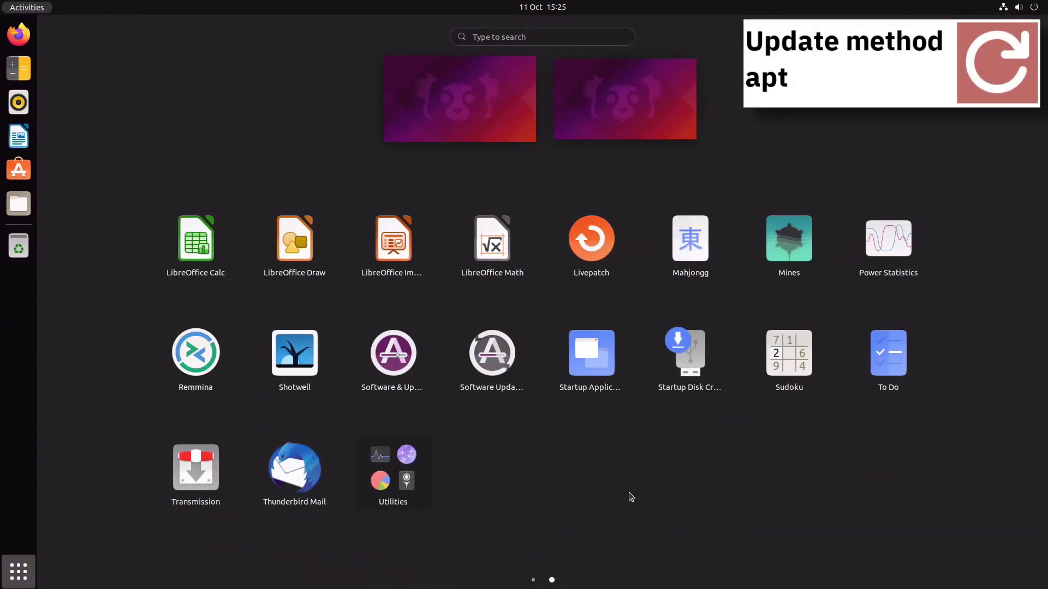
pyautogui.click(393, 476)
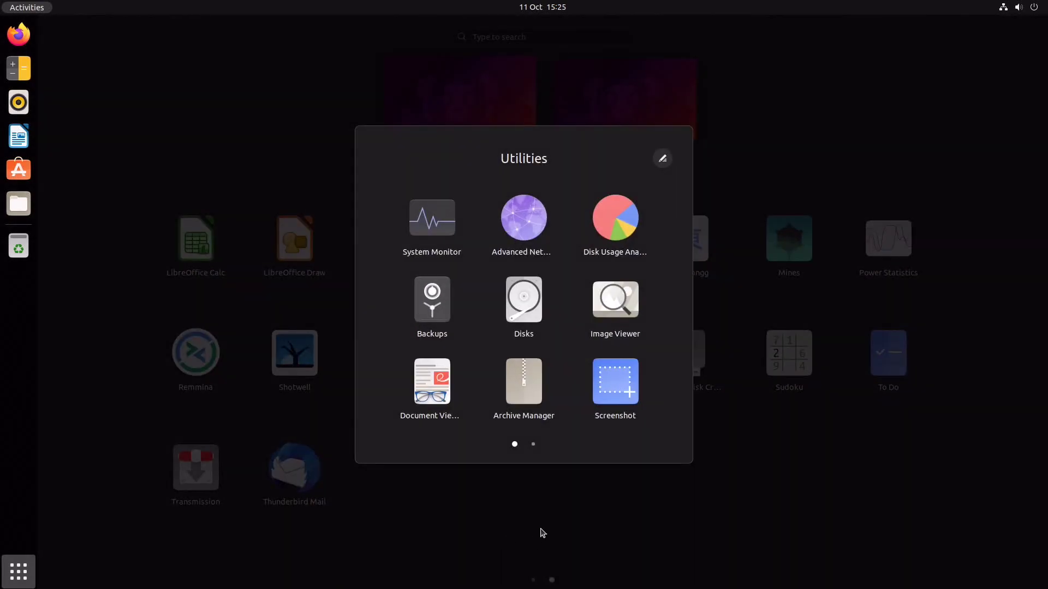
pyautogui.click(533, 444)
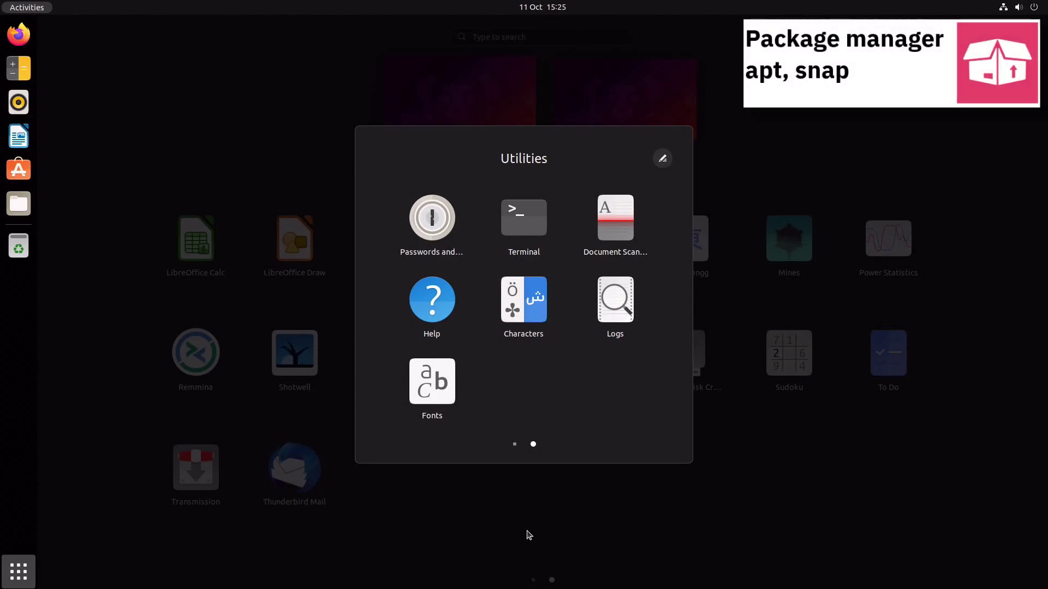
pyautogui.click(528, 533)
pyautogui.click(21, 37)
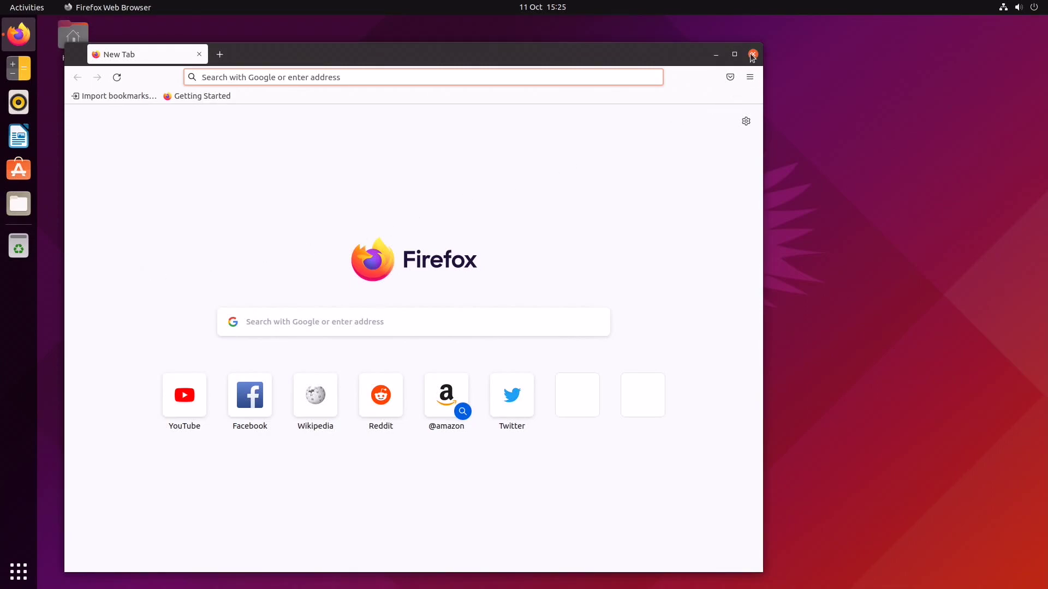
# Close Firefox, then open and close Calculator and Rhythmbox.
pyautogui.click(751, 54)
pyautogui.click(19, 68)
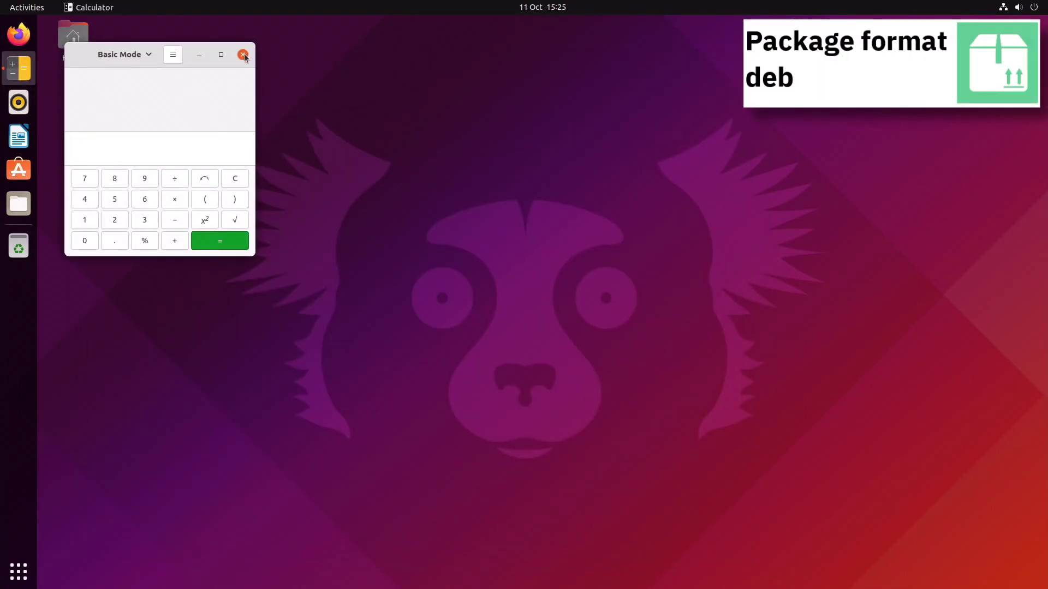
pyautogui.click(243, 56)
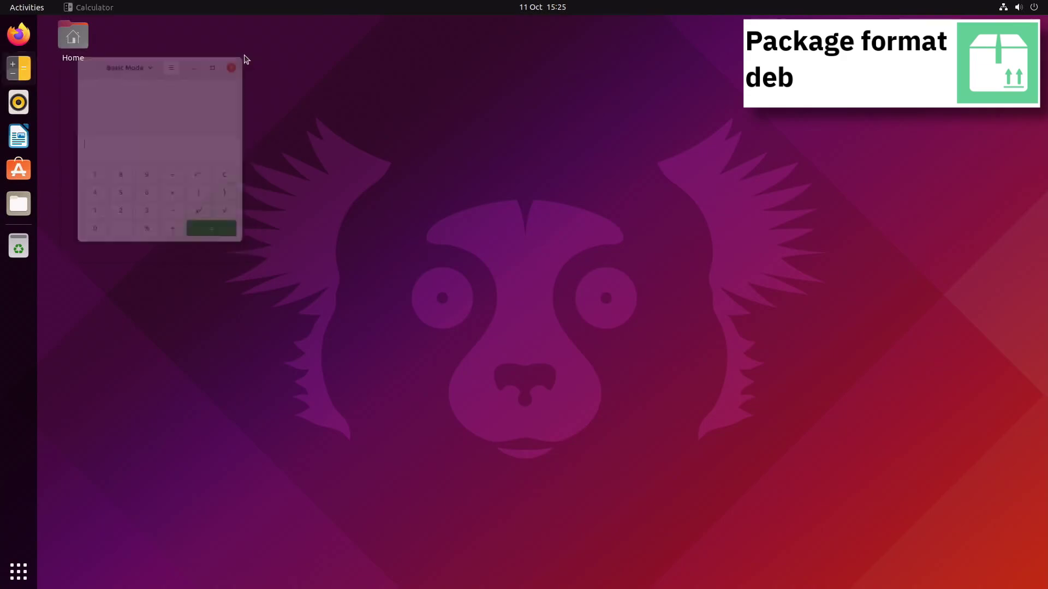
pyautogui.click(19, 102)
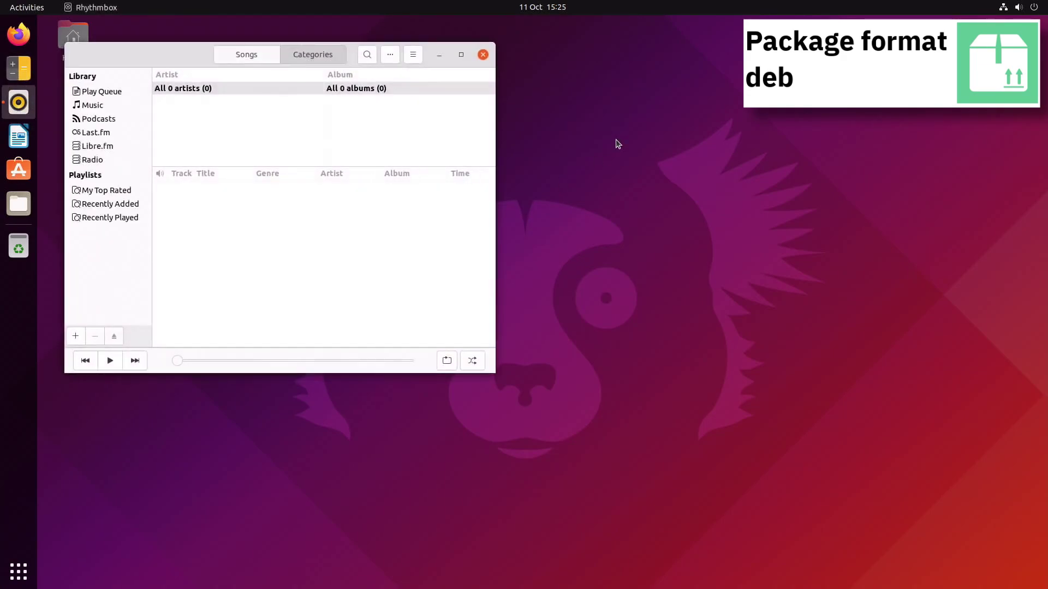
pyautogui.click(483, 55)
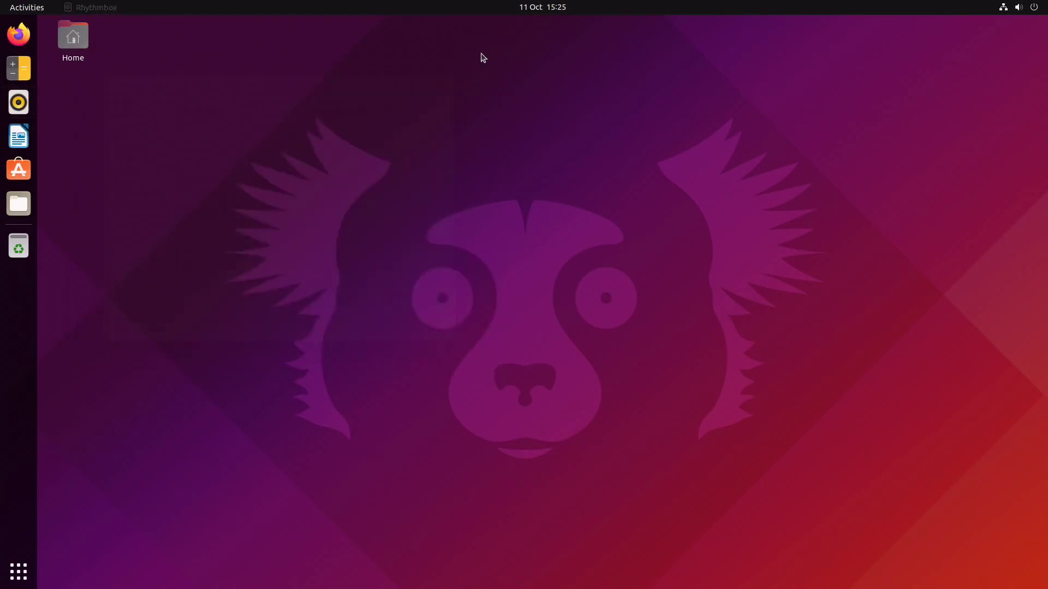
# Open and close LibreOffice Writer and Ubuntu Software.
pyautogui.click(18, 136)
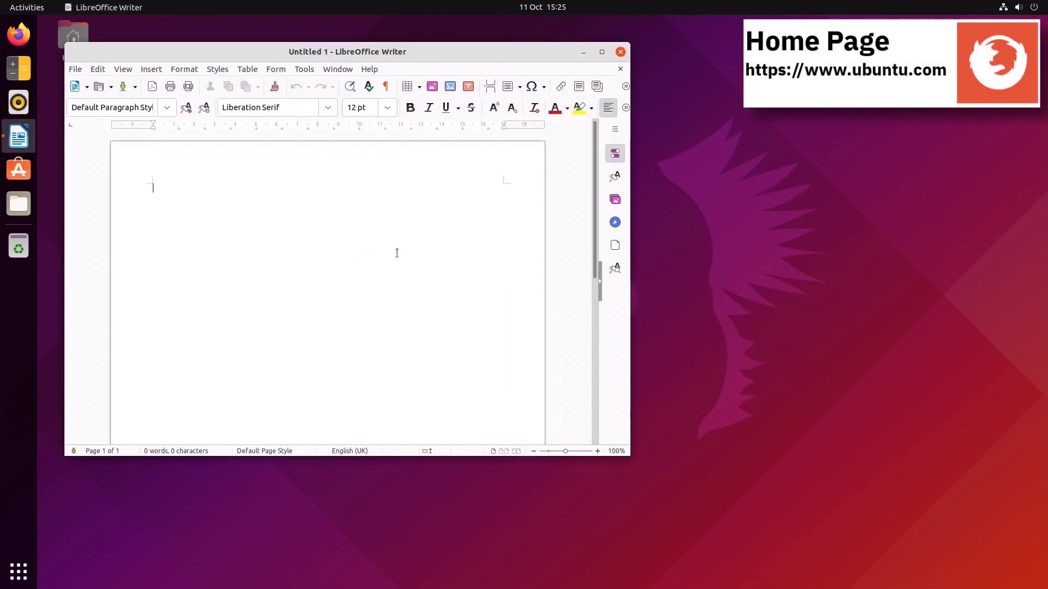
pyautogui.click(620, 52)
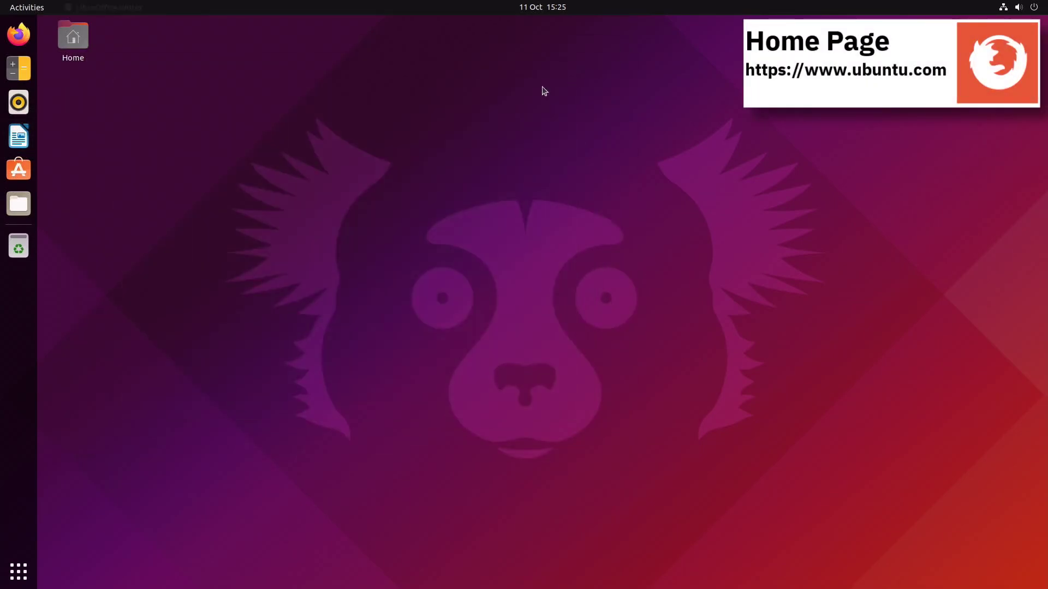
pyautogui.click(18, 168)
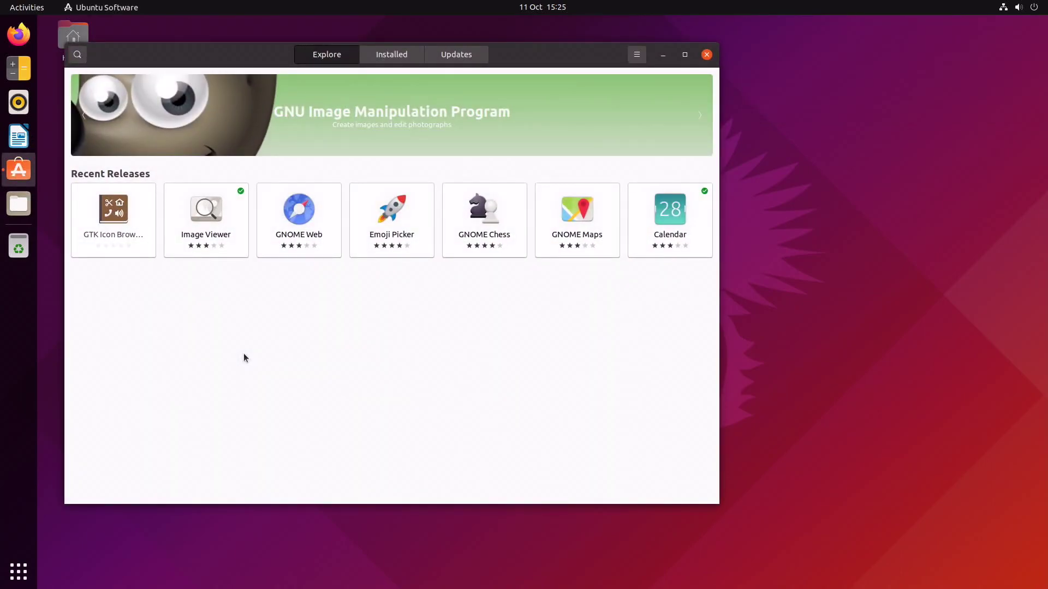
pyautogui.click(705, 55)
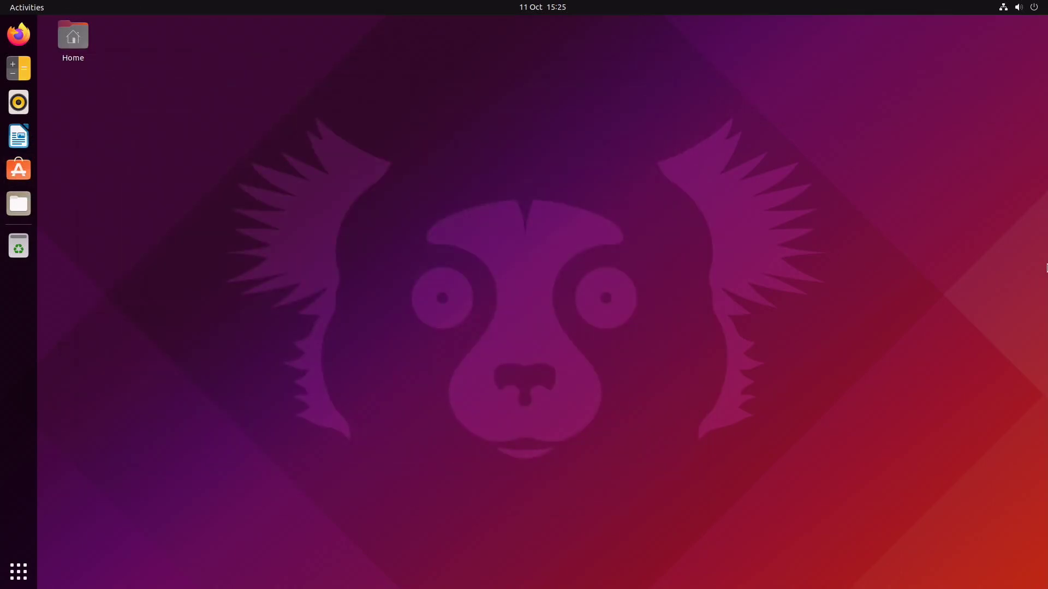